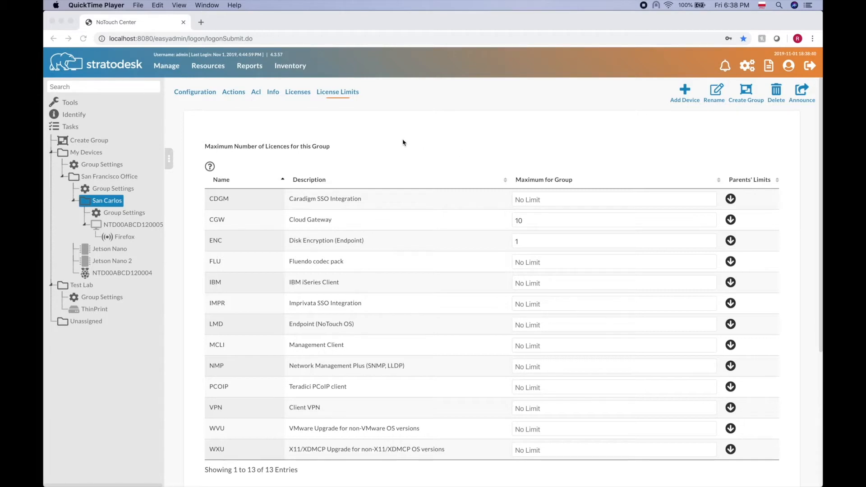
- Review the San Carlos access table, where testRole has Read on and Write off, then open the user list
click(256, 93)
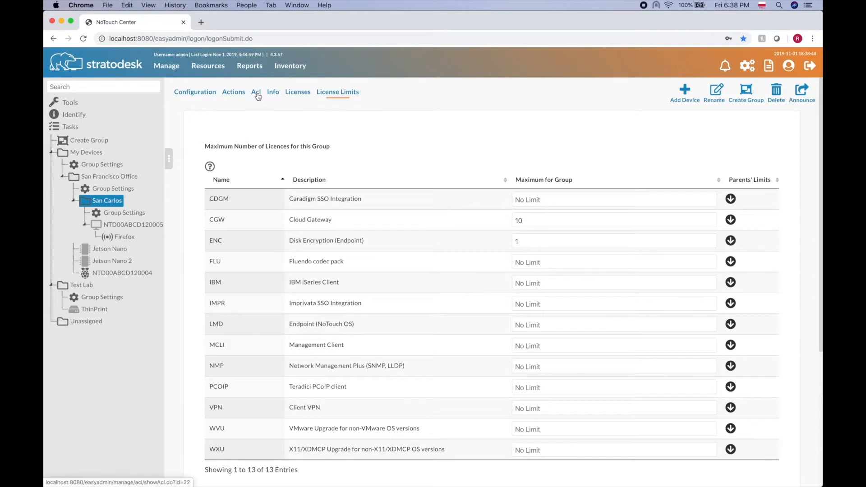
click(256, 94)
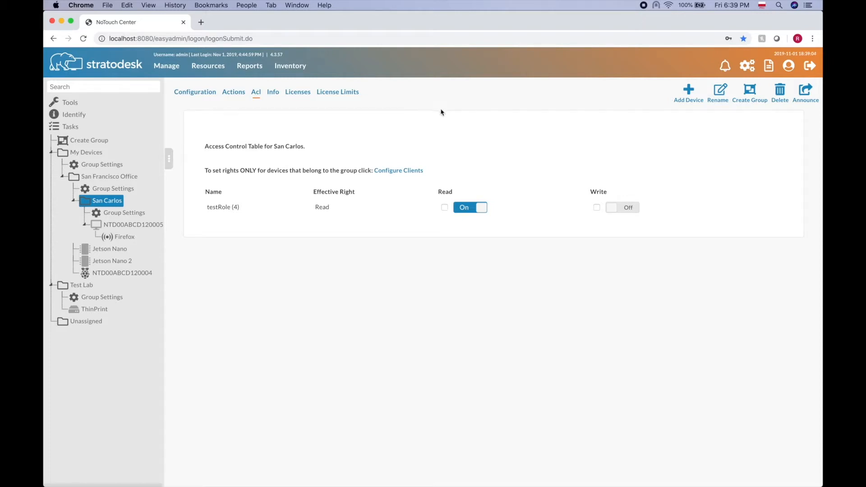
click(789, 67)
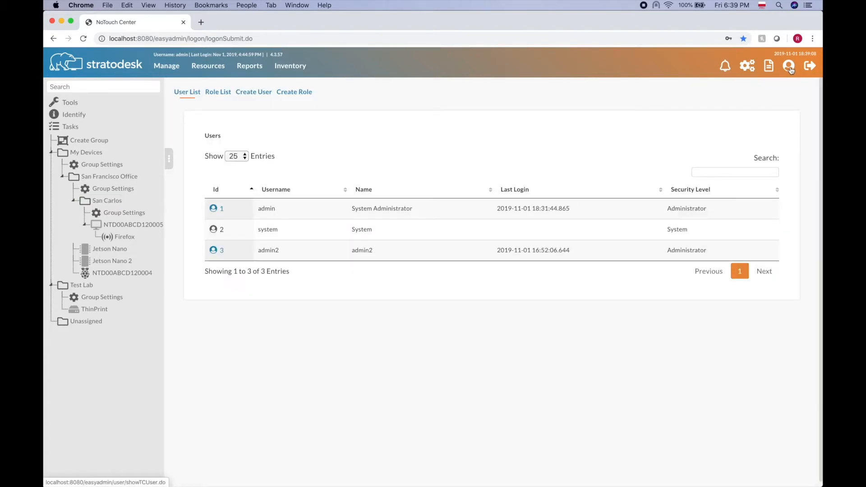
- Open testRole (id 4) from the Role List and look over its available rights
click(215, 96)
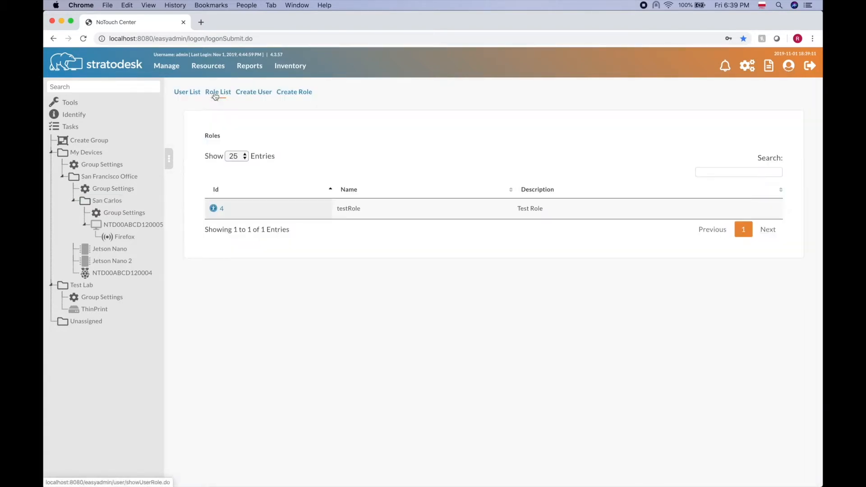
click(217, 211)
scroll(415, 297, down, 5)
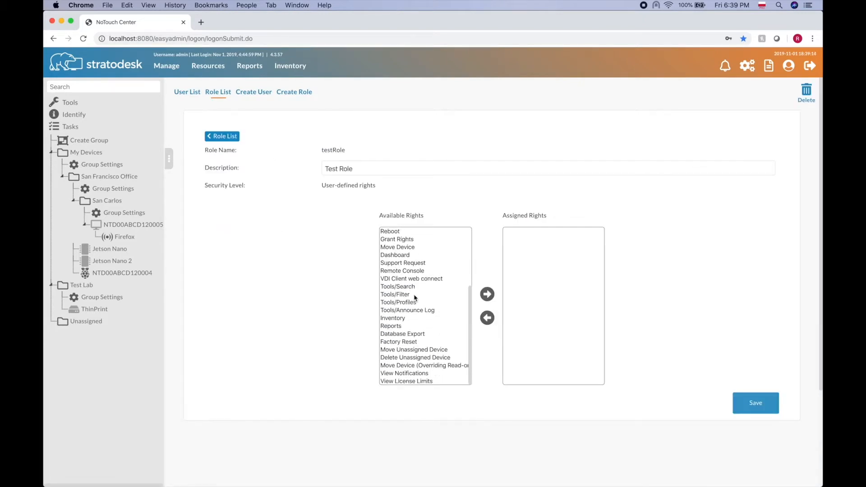
scroll(414, 297, up, 5)
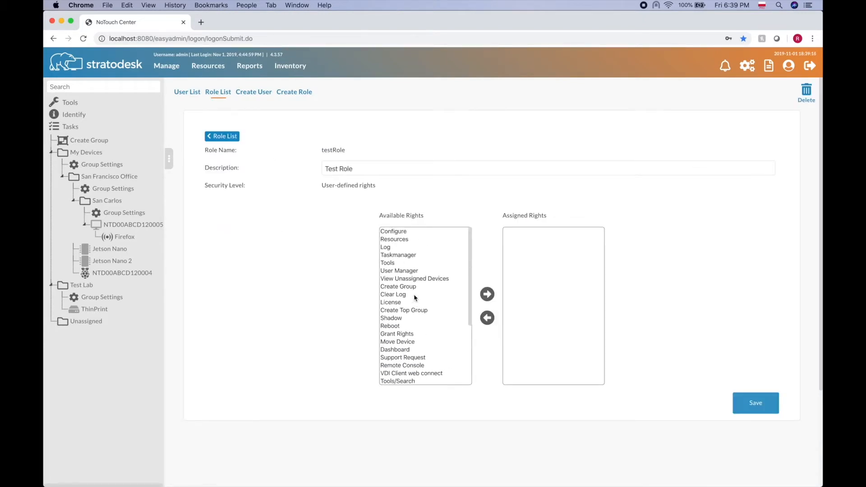
scroll(414, 298, down, 4)
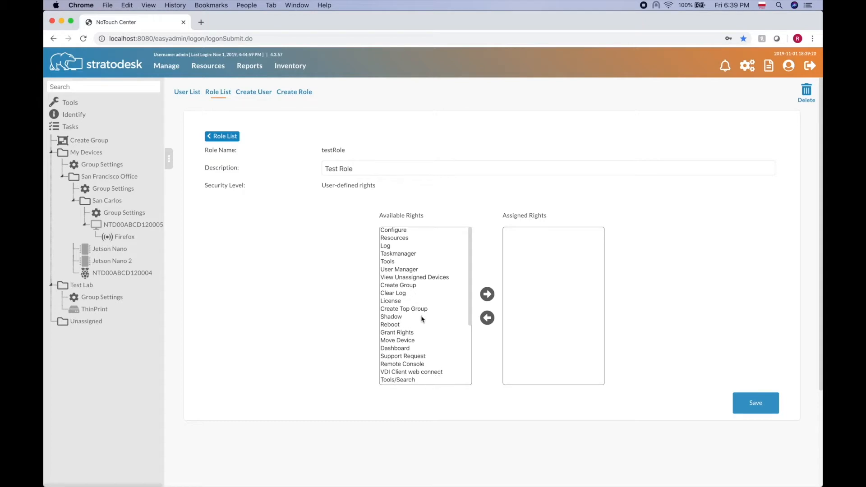
scroll(422, 319, up, 2)
scroll(422, 319, up, 1)
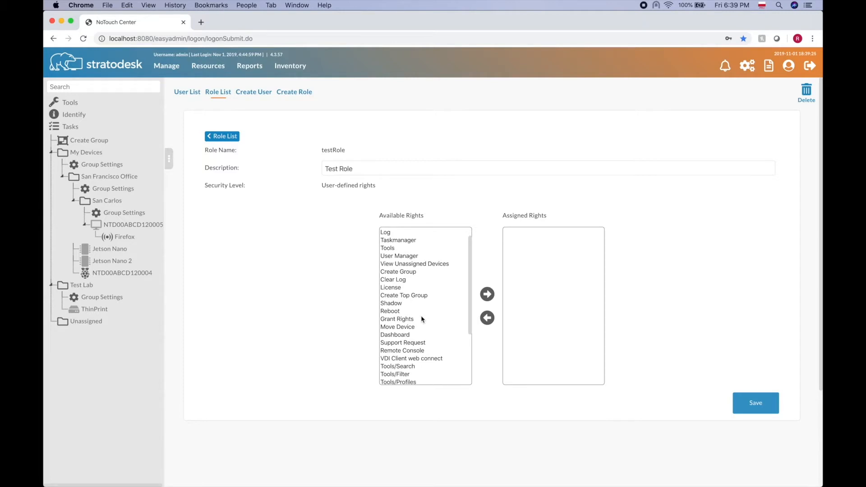
scroll(421, 319, up, 2)
scroll(422, 319, down, 4)
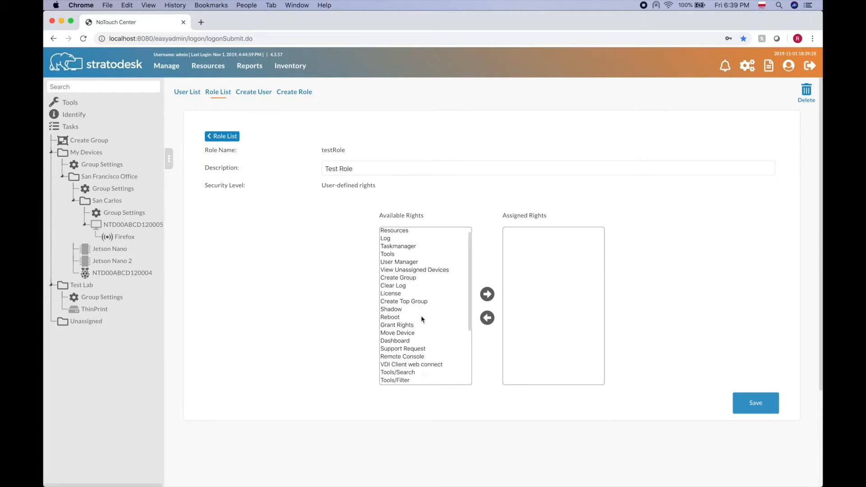
- Assign the Dashboard and Create Group rights to testRole and save
click(401, 320)
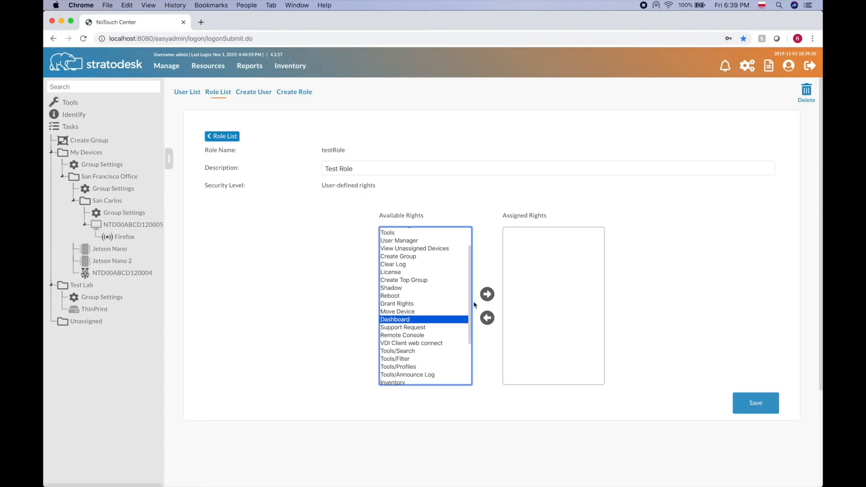
click(487, 295)
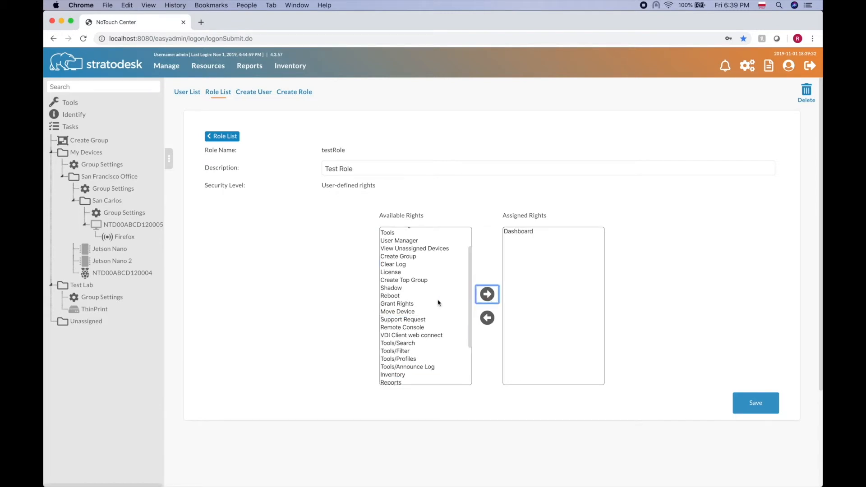
scroll(437, 302, down, 2)
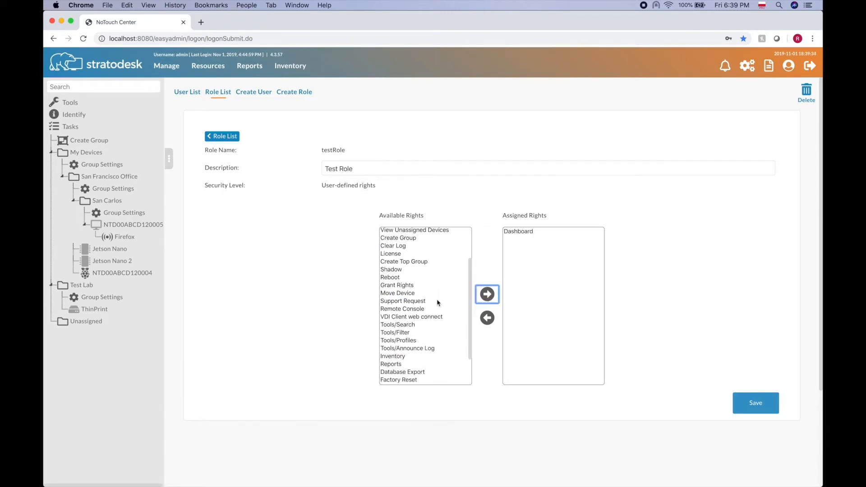
scroll(437, 302, up, 2)
scroll(437, 303, up, 2)
click(413, 280)
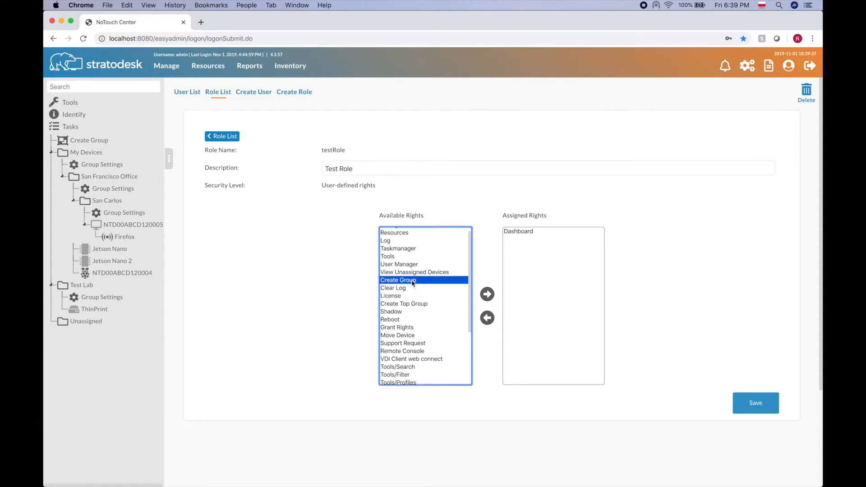
click(491, 293)
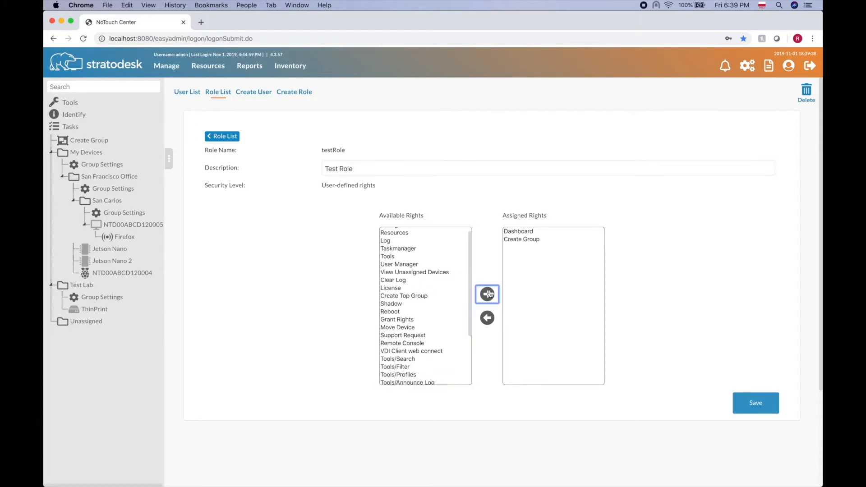
click(757, 407)
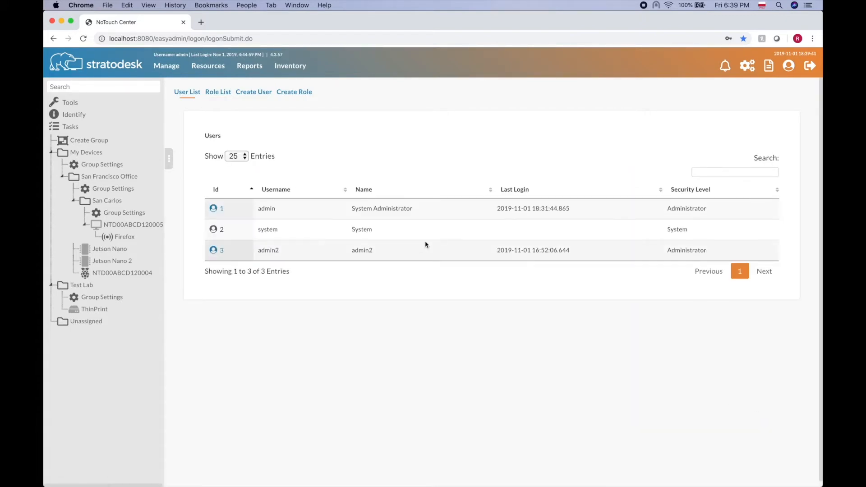
- Check the San Carlos Acl table and device NTD00ABCD120005, then return to the San Carlos group
click(104, 203)
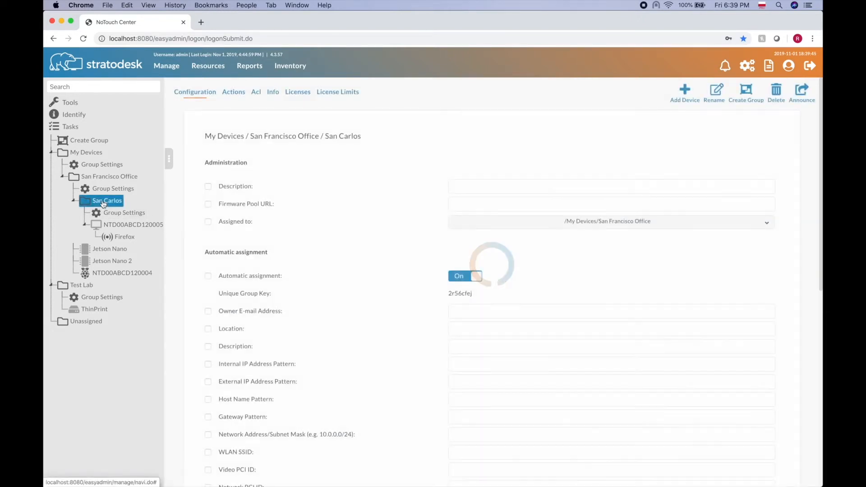
click(256, 92)
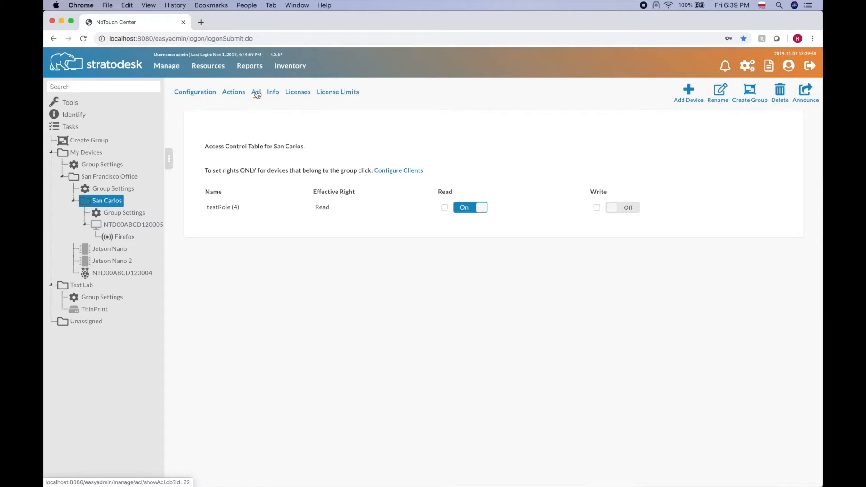
click(112, 226)
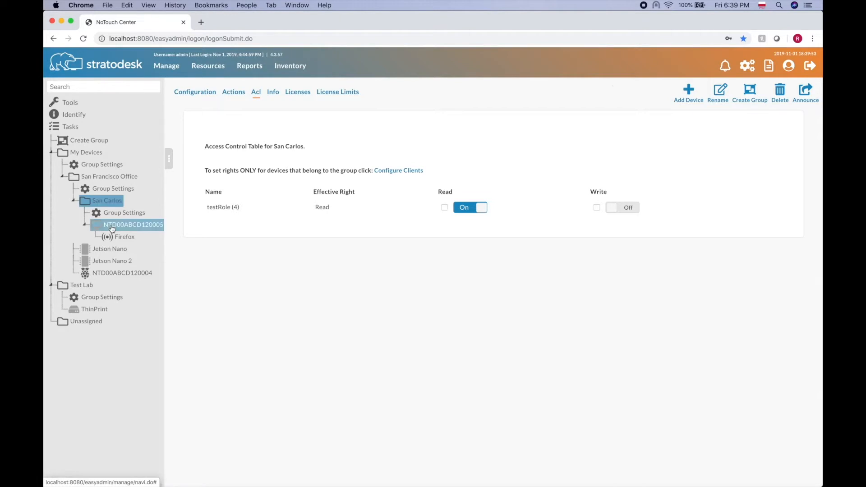
click(114, 204)
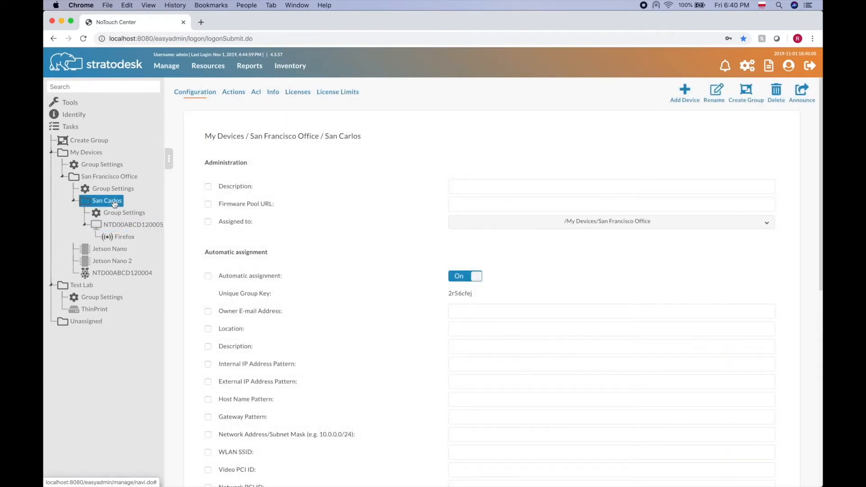
- Confirm testRole has Read only on San Carlos, then open the San Francisco Office group
click(258, 95)
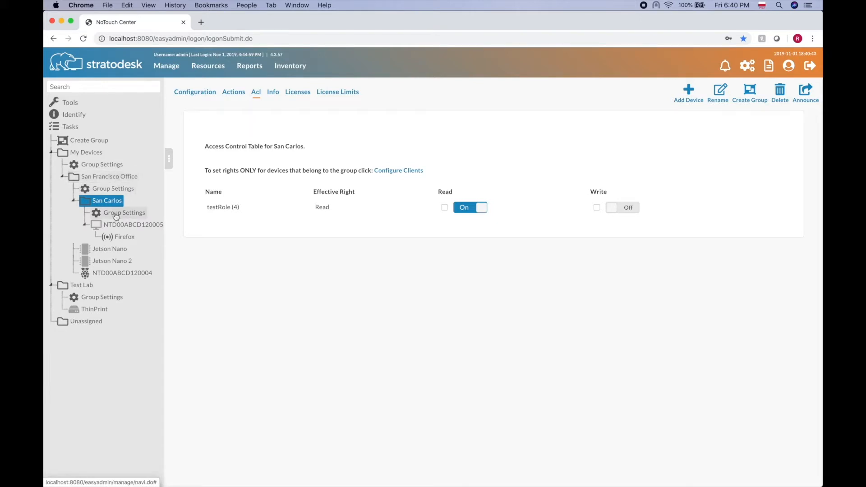
click(106, 177)
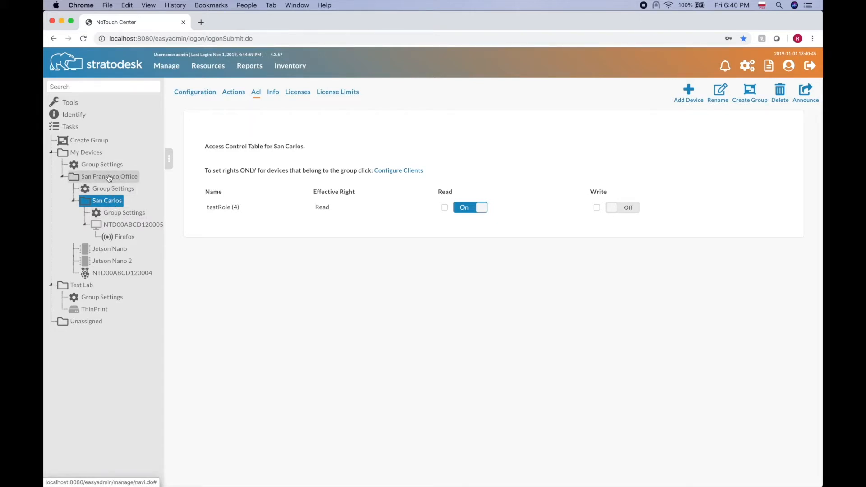
- Show San Francisco Office's Acl tab, where testRole has Read on and Write off
click(255, 92)
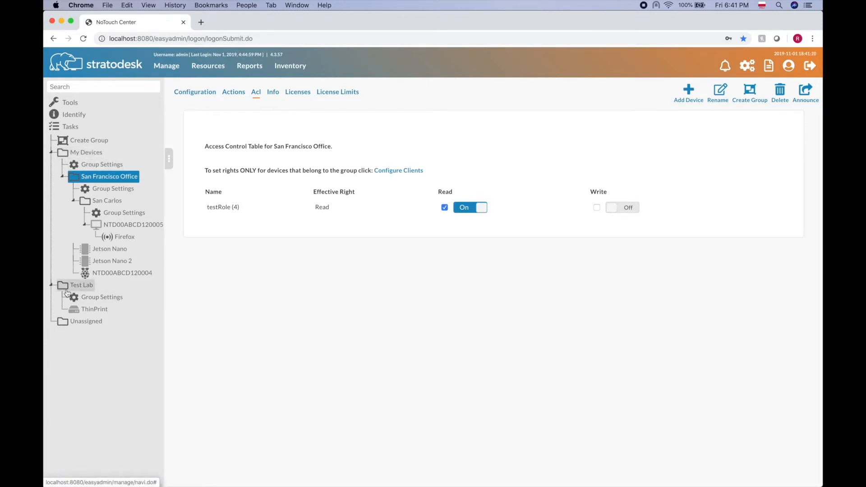
- Review the My Devices and San Francisco Office Acl tables, then open device NTD00ABCD120005
click(87, 155)
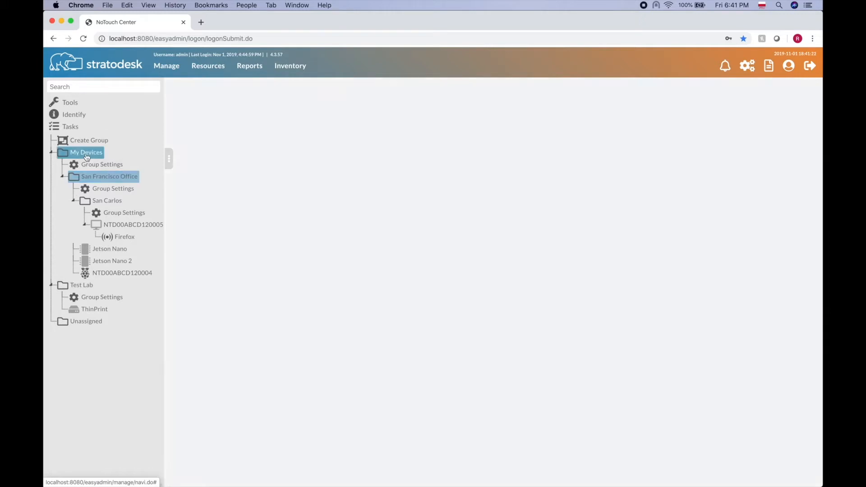
click(256, 92)
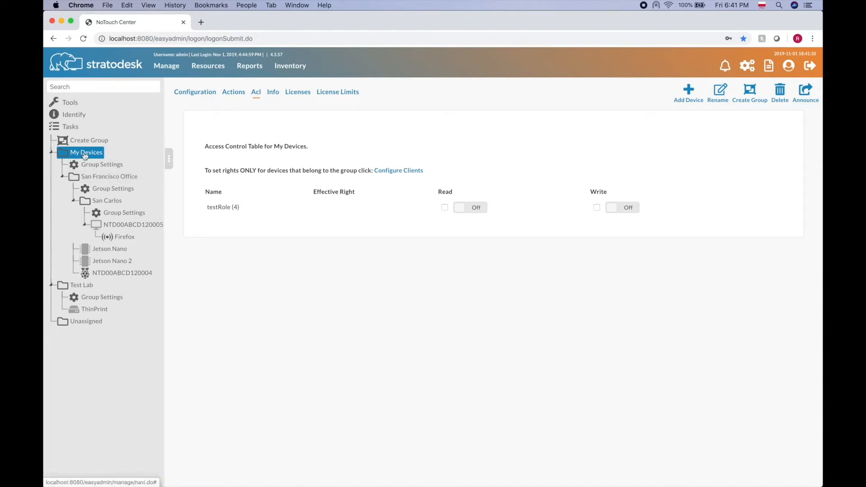
click(113, 179)
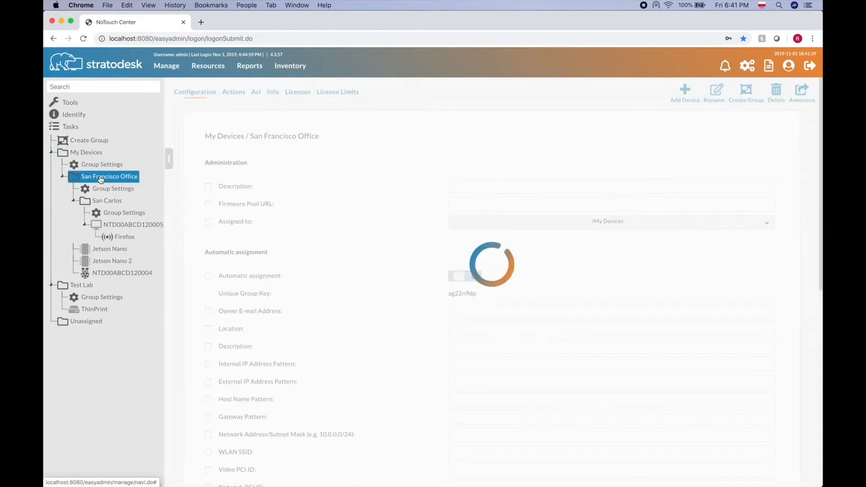
click(255, 96)
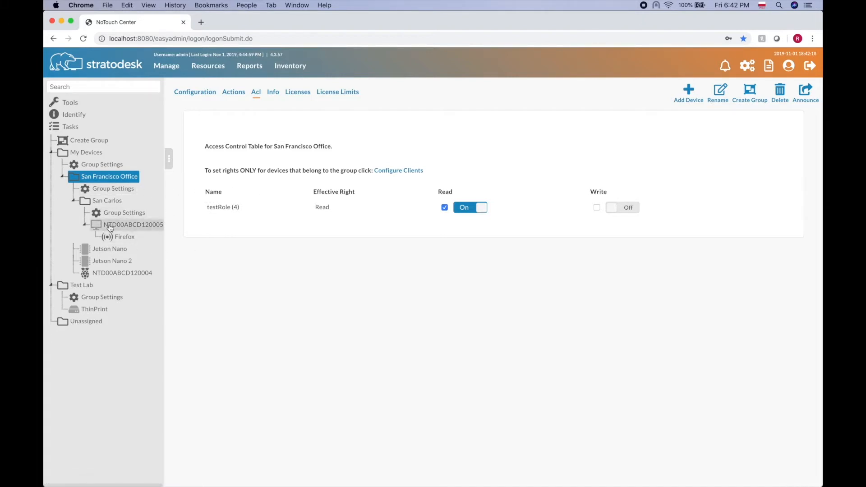
click(133, 224)
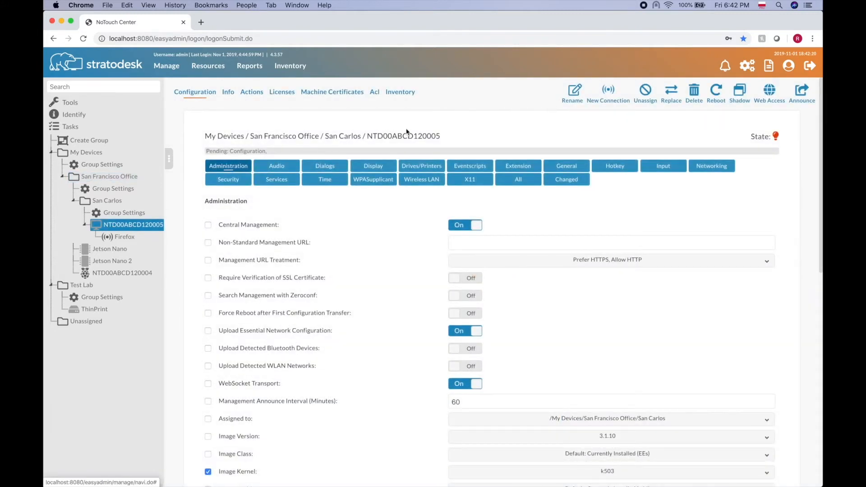
- Check NTD00ABCD120005's Acl table, then return to San Francisco Office's Acl table with testRole on Read only
click(375, 92)
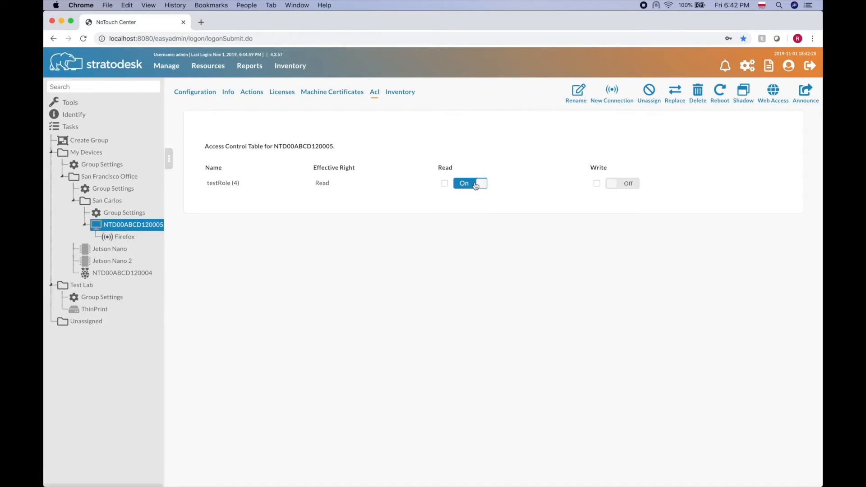
click(110, 177)
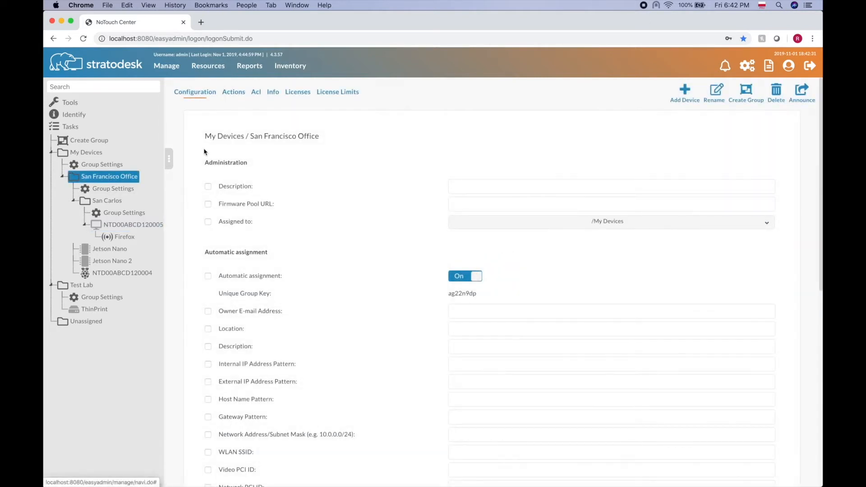
click(256, 92)
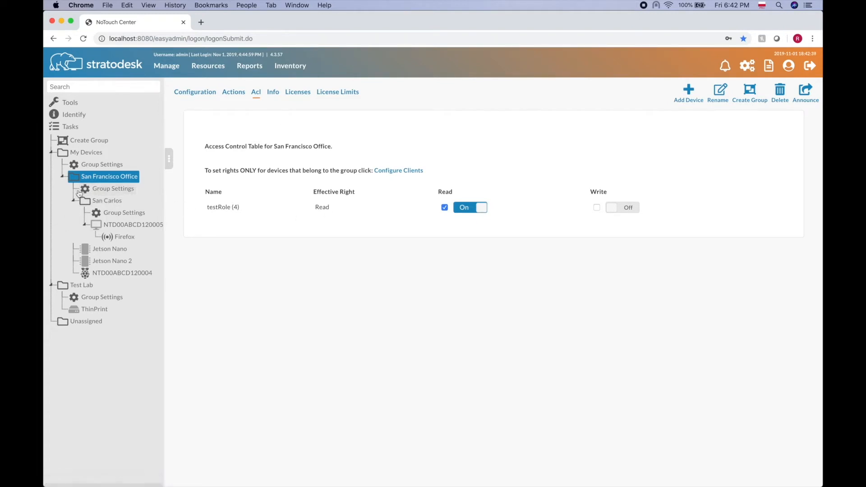
- In San Francisco Office Group Settings, turn testRole's Write right on in the Acl tab
click(114, 189)
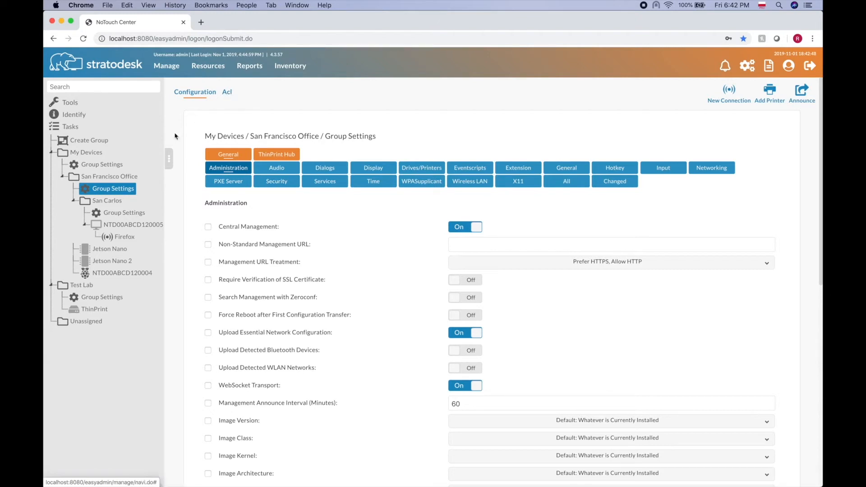
click(113, 179)
click(116, 189)
click(227, 93)
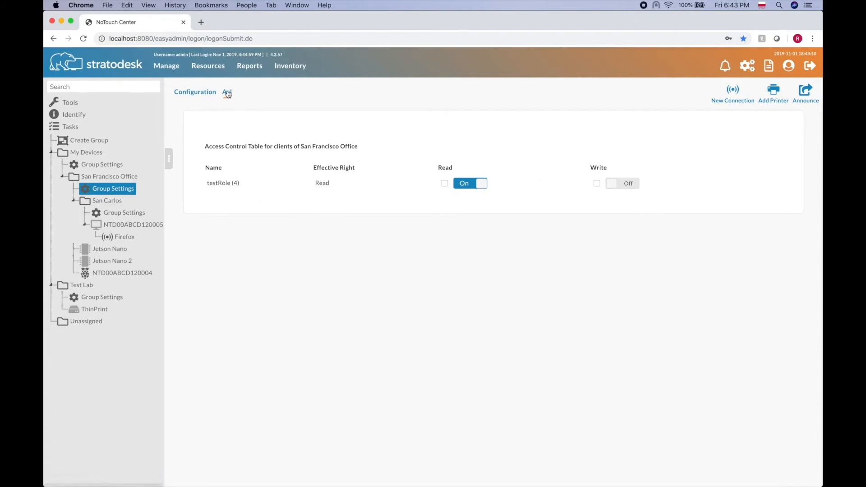
click(615, 188)
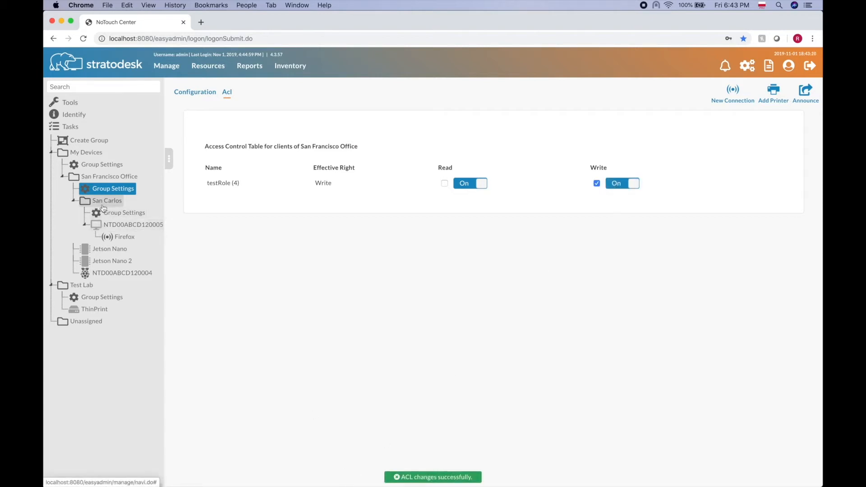
- Compare the Acl tables of Jetson Nano (Write) and San Francisco Office (Read), then select San Carlos
click(111, 251)
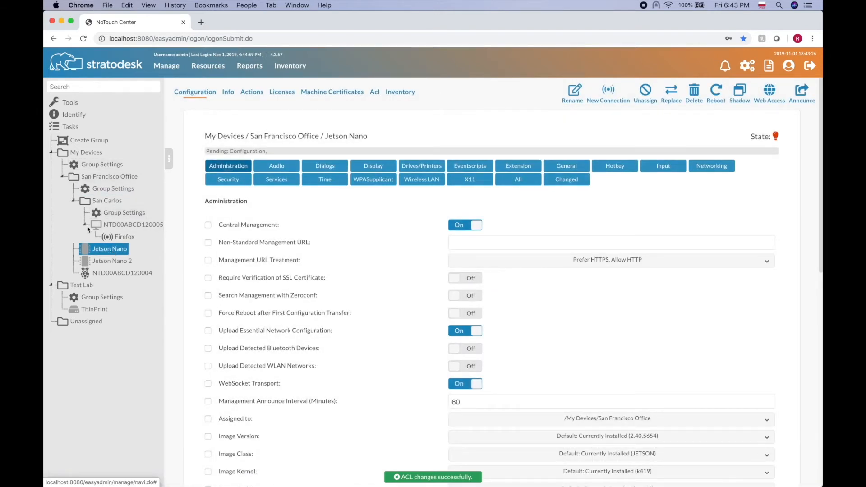
click(374, 93)
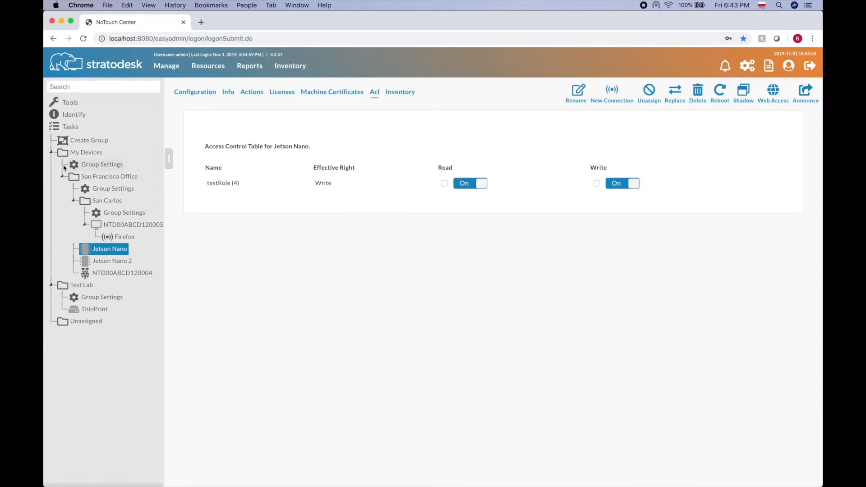
click(101, 176)
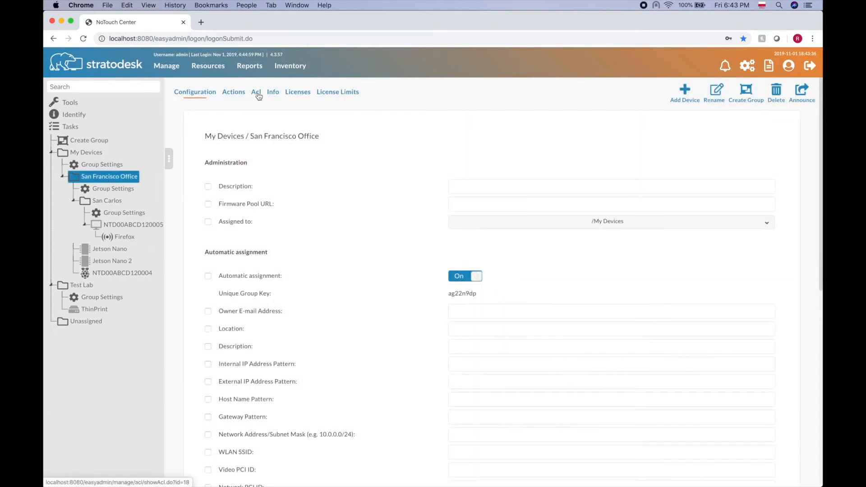
click(257, 92)
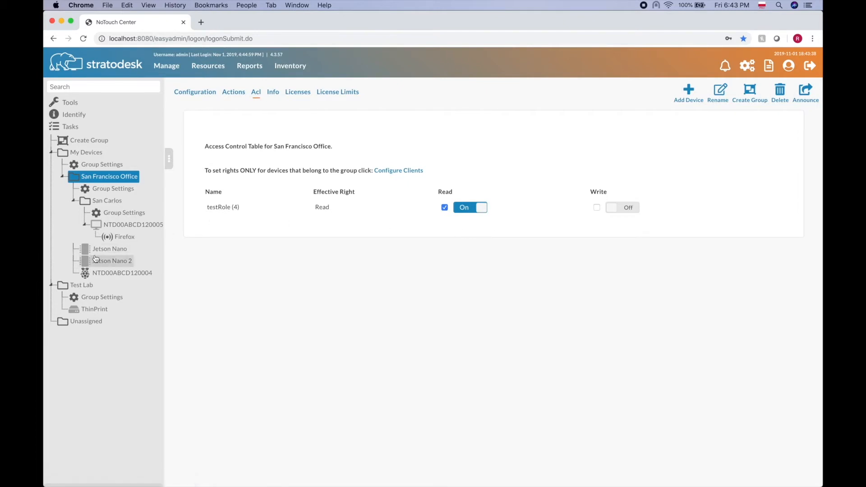
click(108, 249)
click(373, 94)
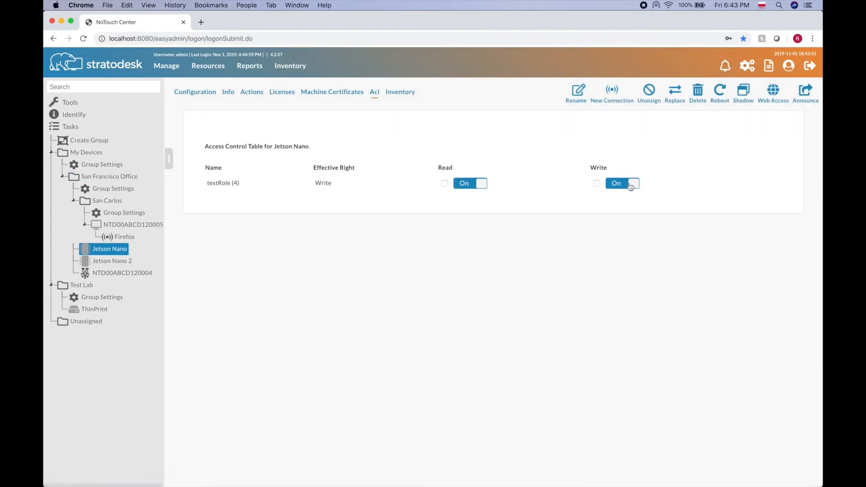
click(110, 202)
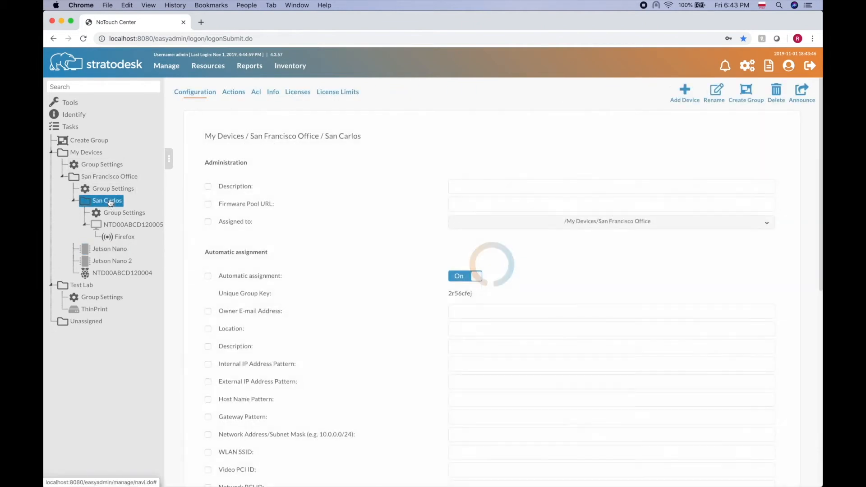
- Confirm San Carlos's Acl table gives testRole Read only, then go to the user list
click(255, 93)
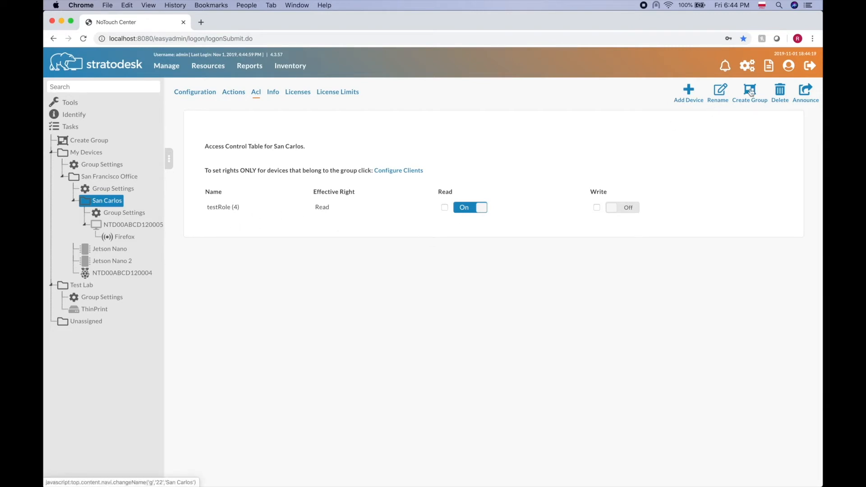
click(789, 68)
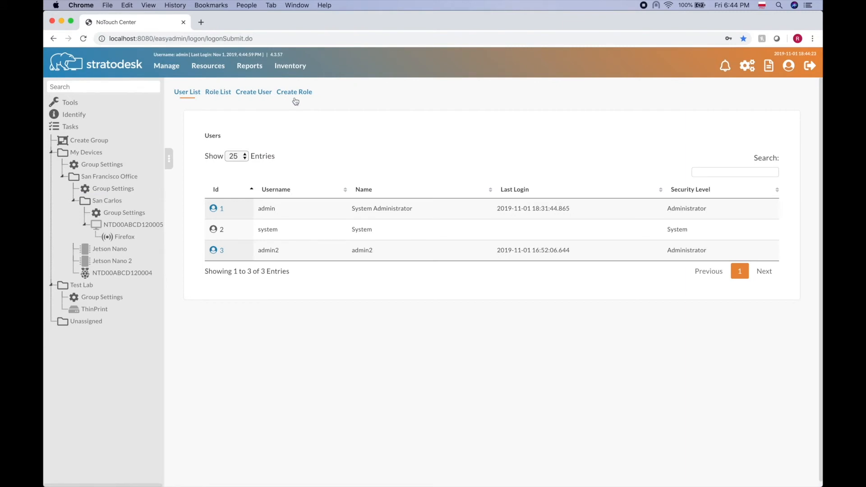
- Create user testUser, full name 'Test User', with security level testRole, save, and log out
click(254, 96)
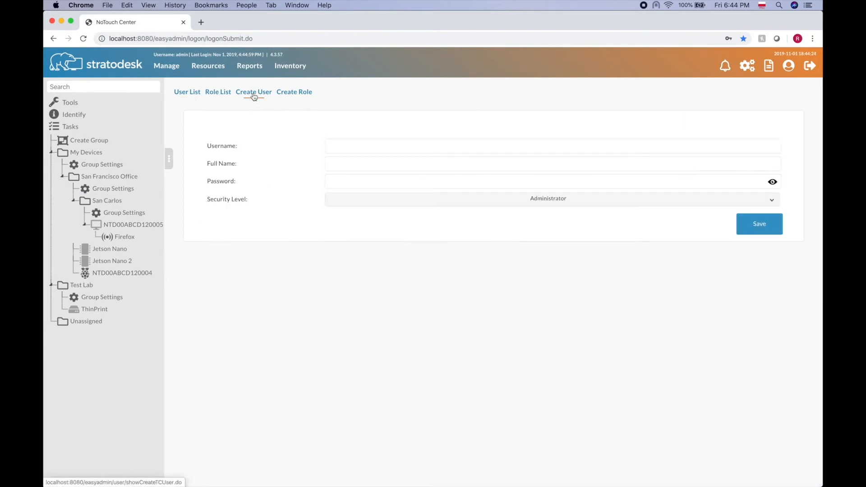
click(366, 145)
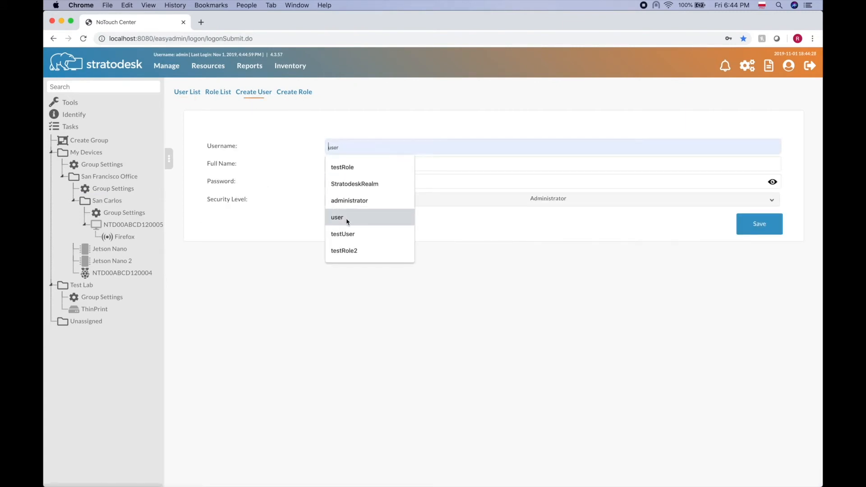
click(348, 233)
click(347, 162)
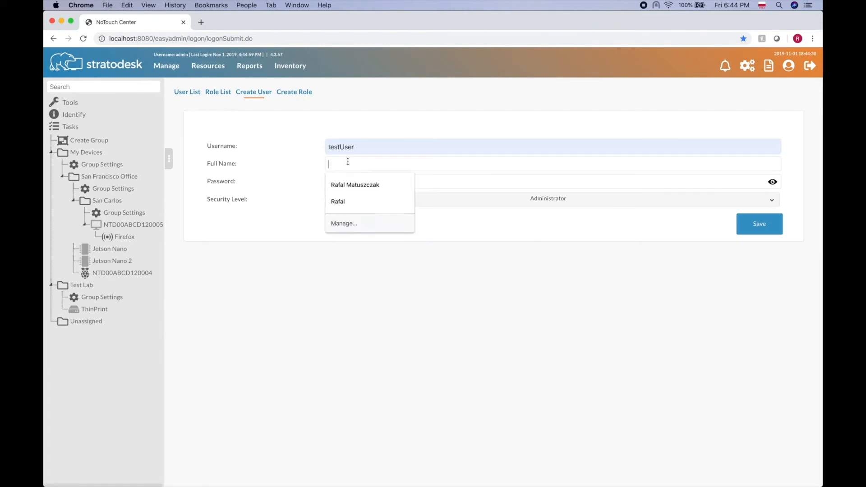
text(Test User)
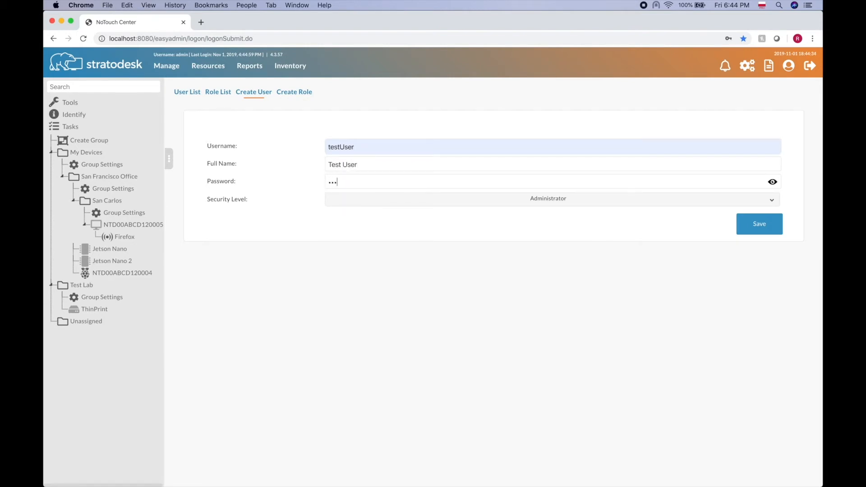
click(564, 205)
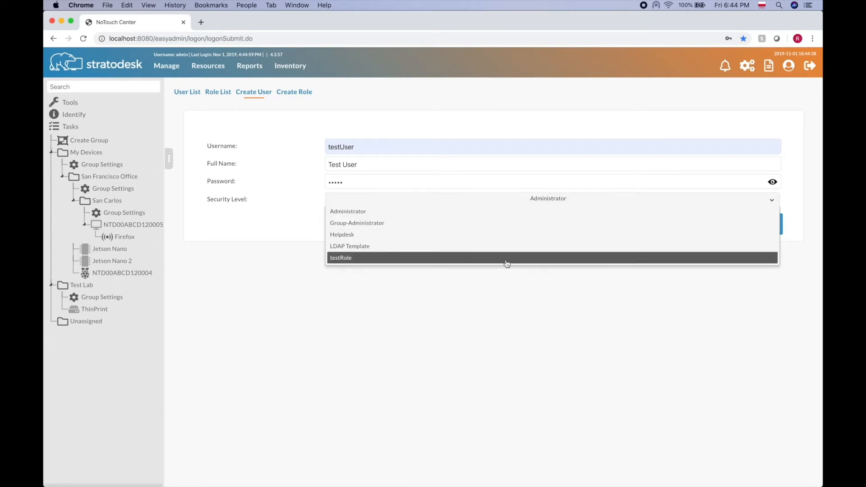
click(507, 259)
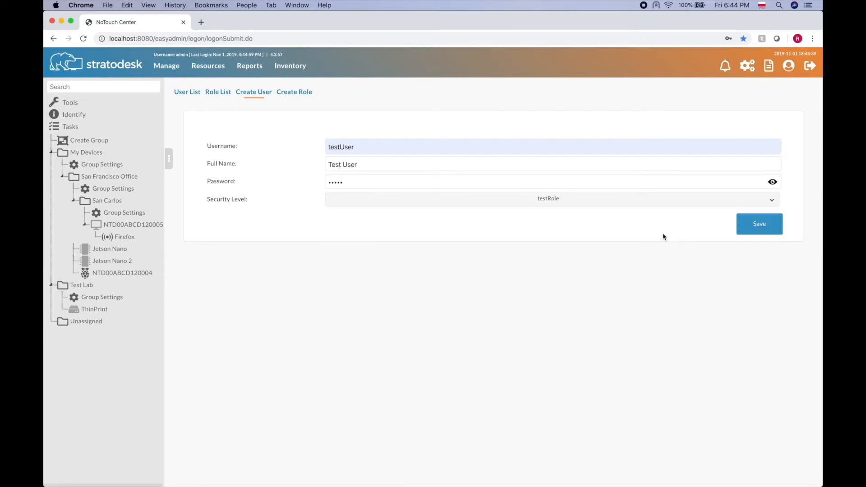
click(763, 223)
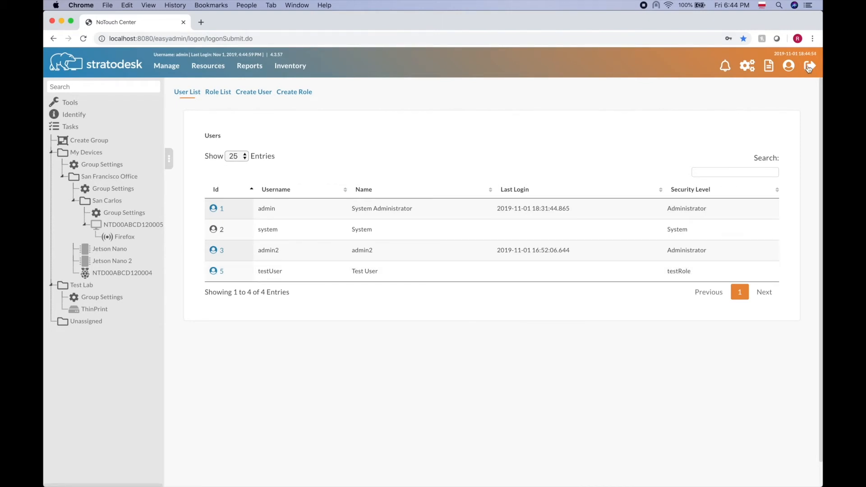
click(808, 67)
- Log in as testUser
text(testUser)
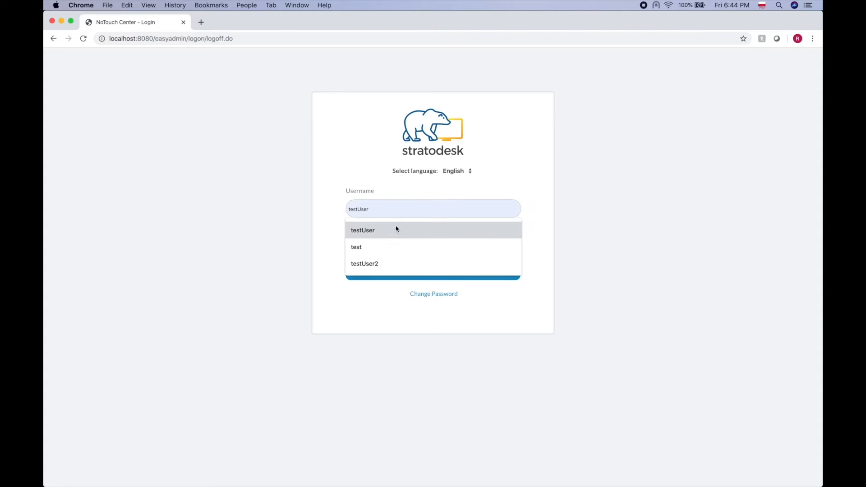
click(397, 229)
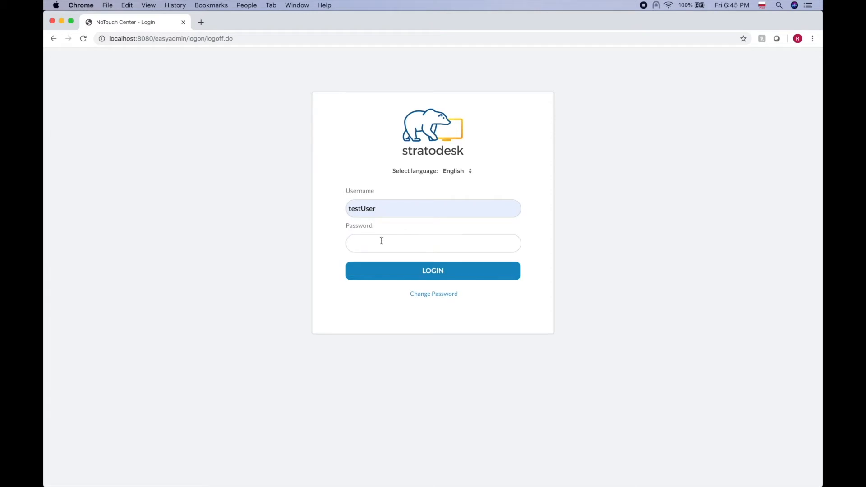
click(452, 271)
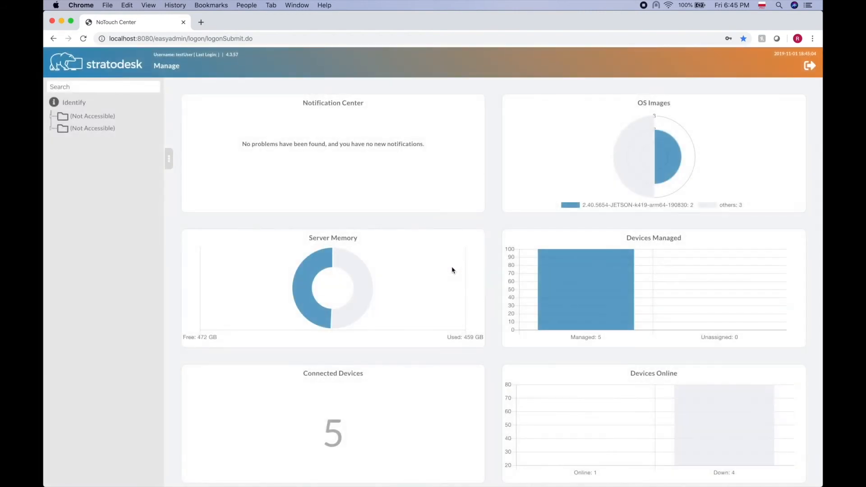
- Expand both Not Accessible groups and San Francisco Office (R) in the device tree
click(51, 117)
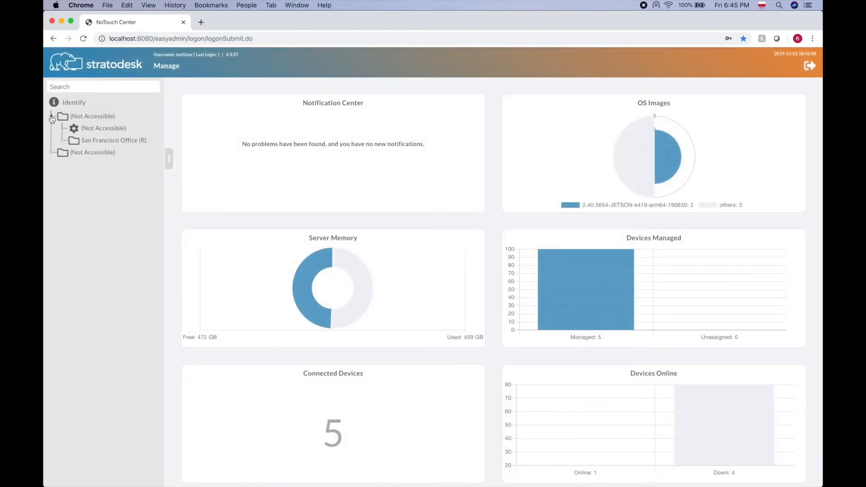
click(52, 152)
click(62, 141)
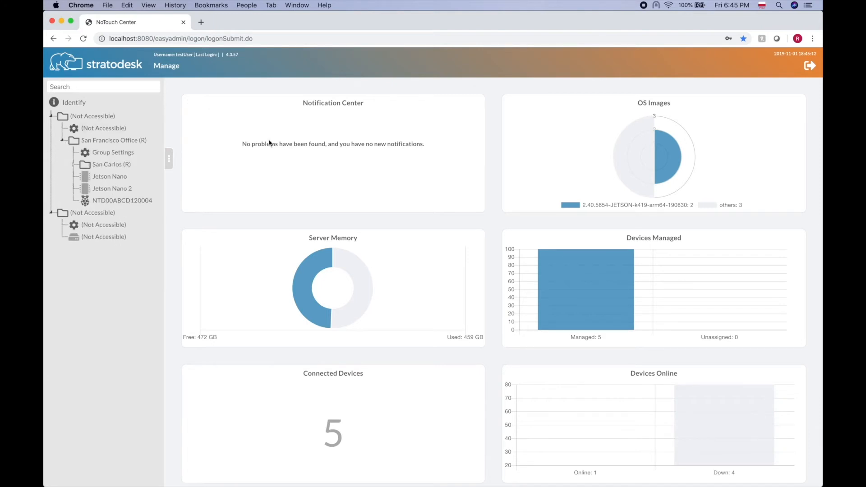
- Open and scroll through San Francisco Office (R)'s read-only settings
click(122, 142)
scroll(314, 377, down, 3)
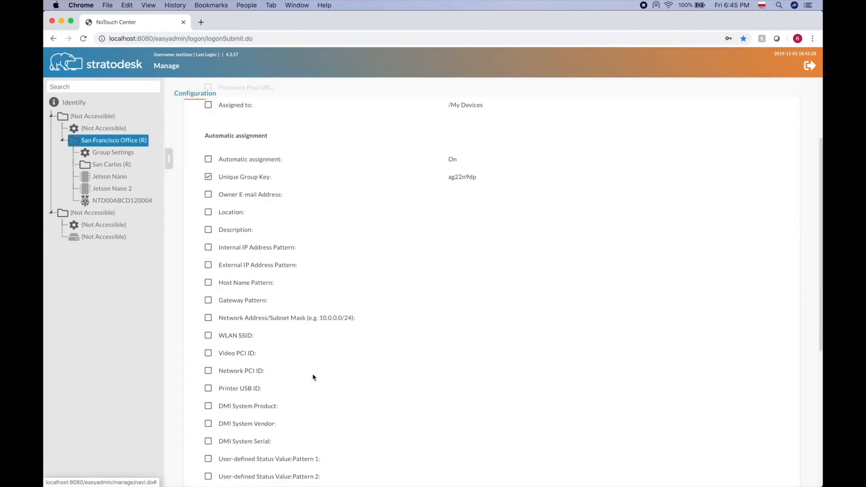
scroll(314, 377, down, 4)
scroll(313, 377, up, 7)
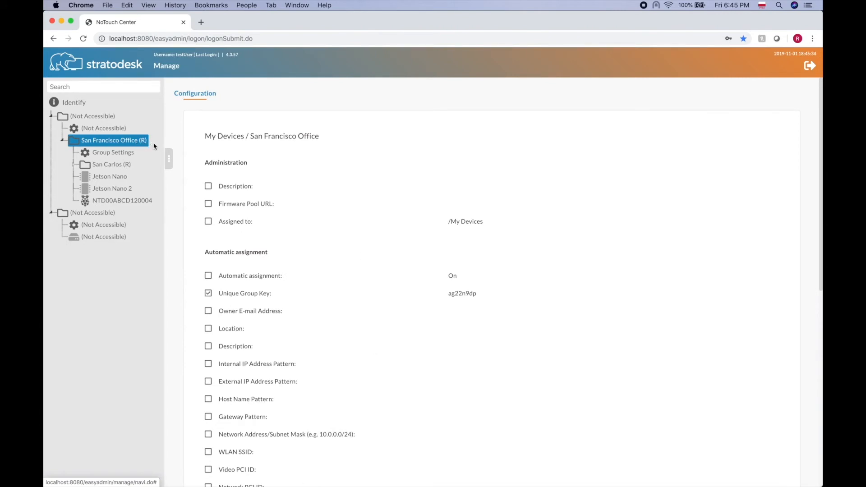
click(73, 165)
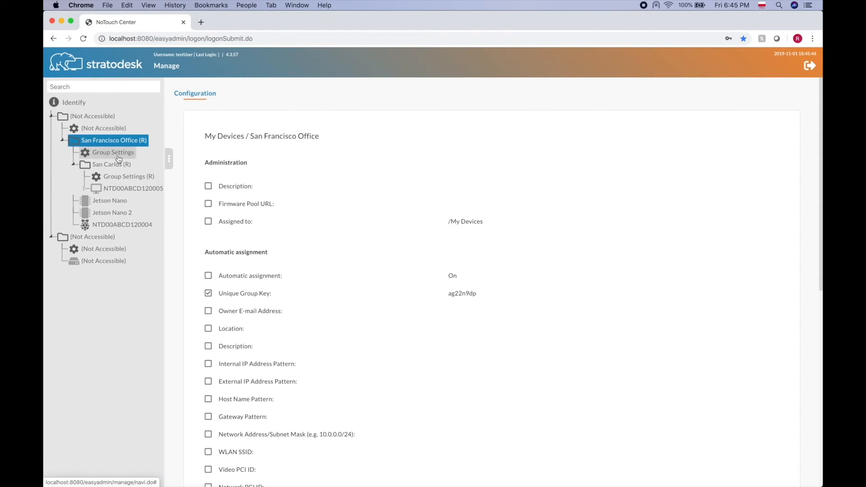
click(119, 158)
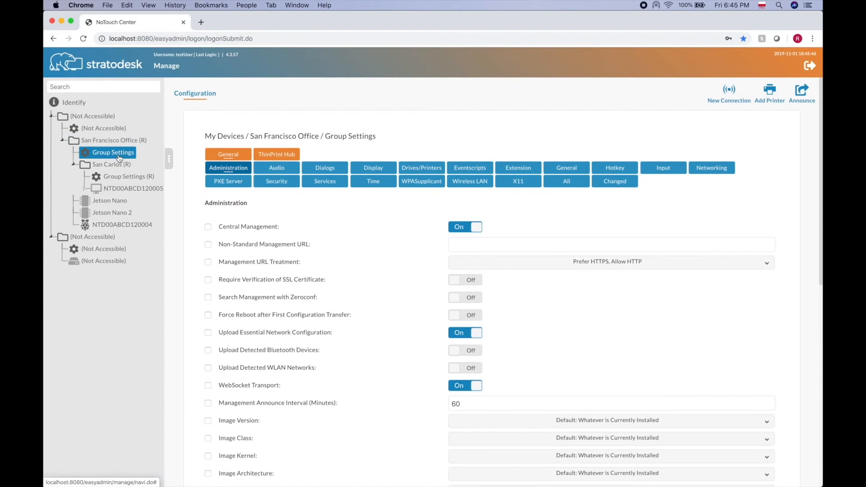
scroll(306, 245, down, 5)
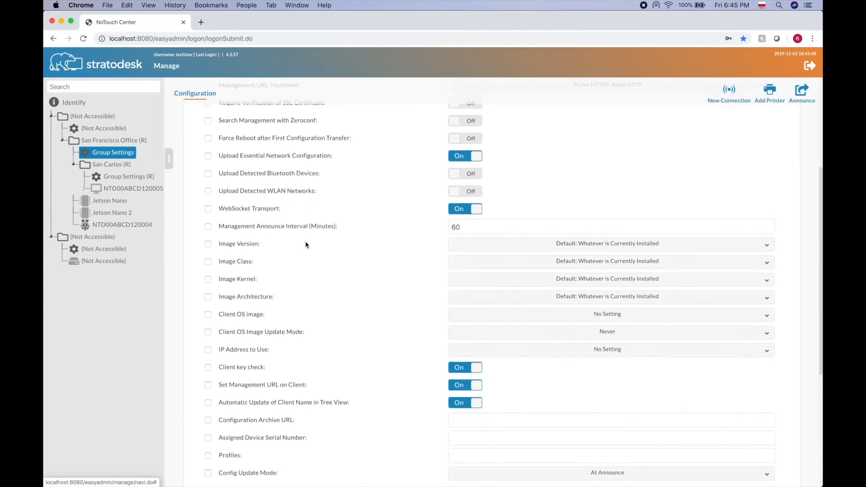
scroll(306, 245, up, 5)
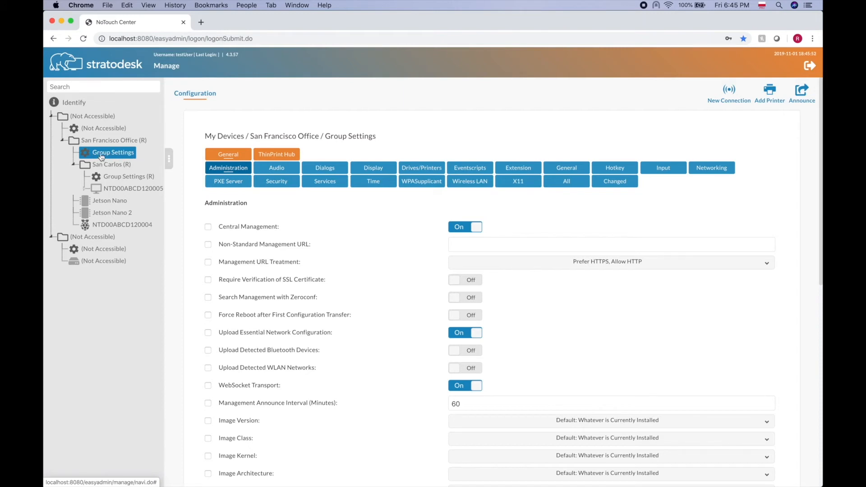
scroll(339, 264, down, 7)
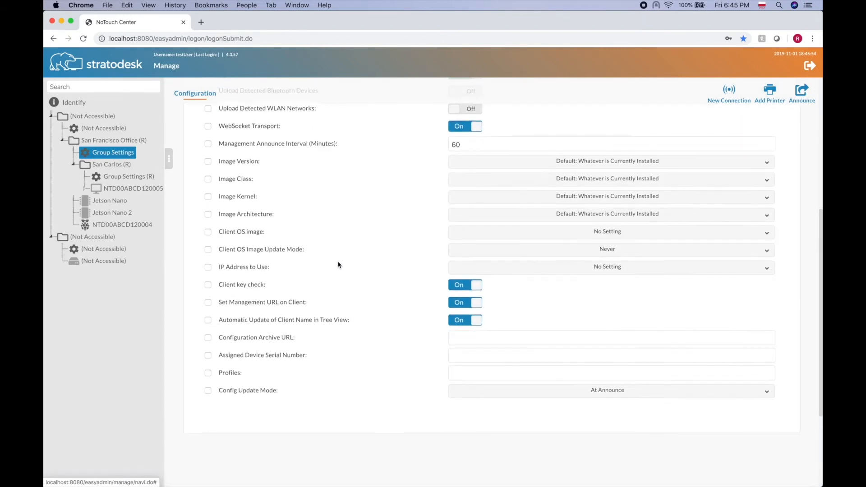
scroll(340, 265, up, 7)
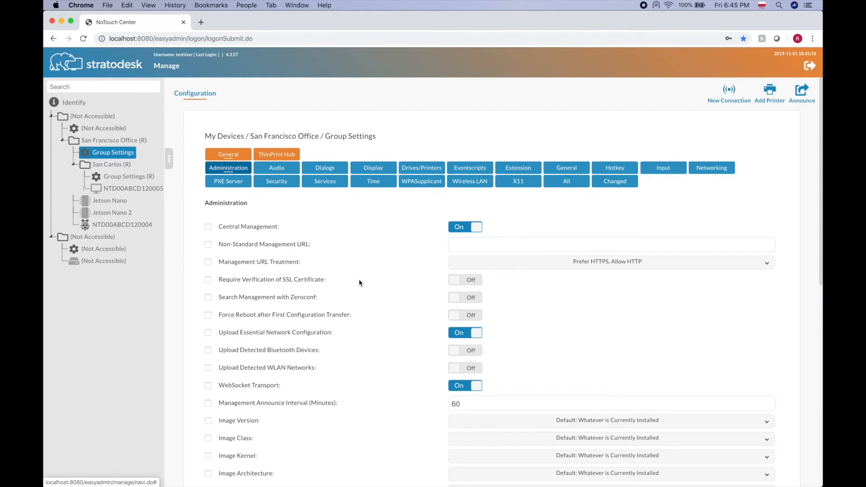
click(103, 205)
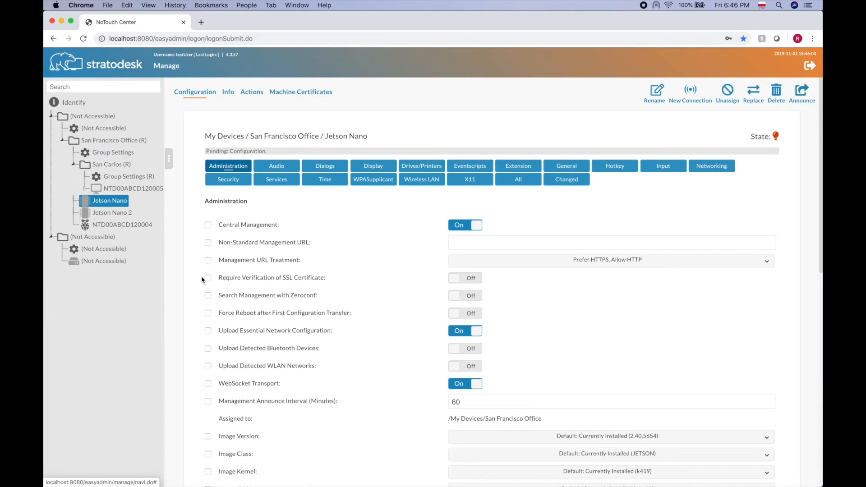
- Scroll Jetson Nano's settings, then open the San Carlos (R) group configuration
scroll(323, 294, down, 5)
scroll(325, 294, up, 5)
click(104, 166)
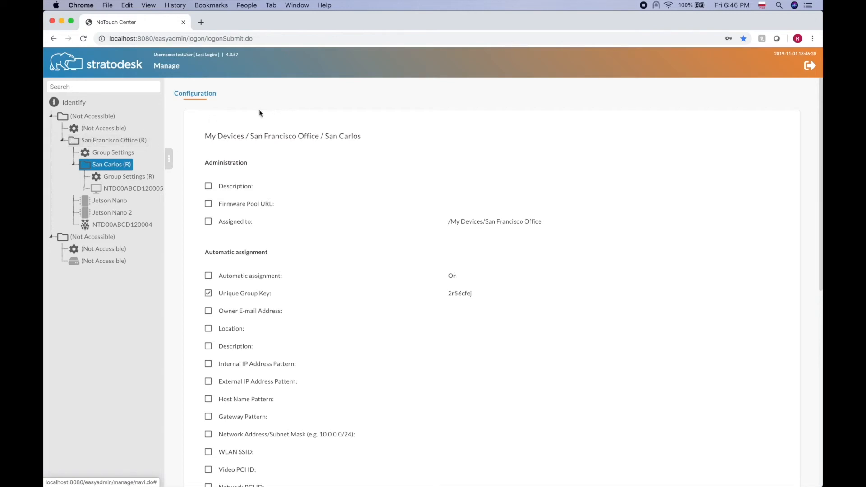
click(105, 130)
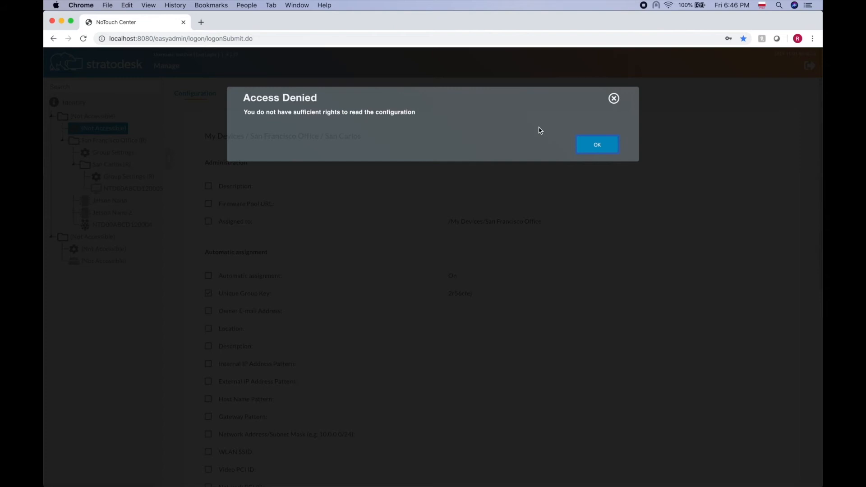
click(600, 146)
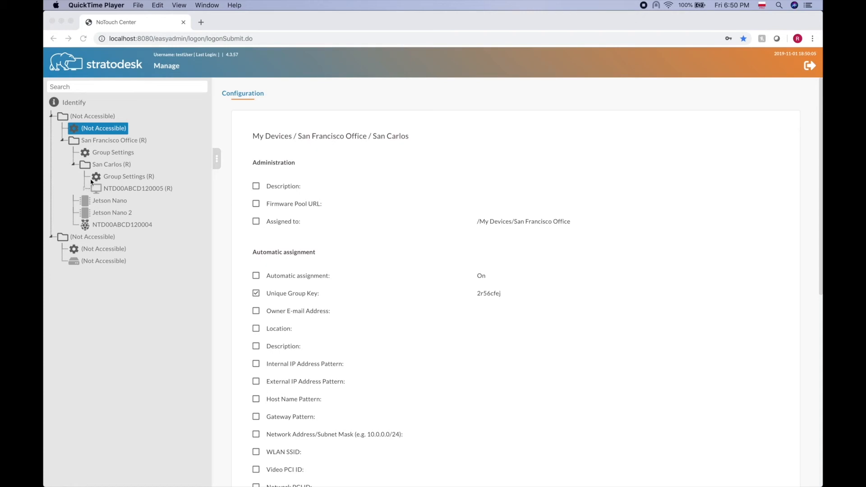
click(114, 165)
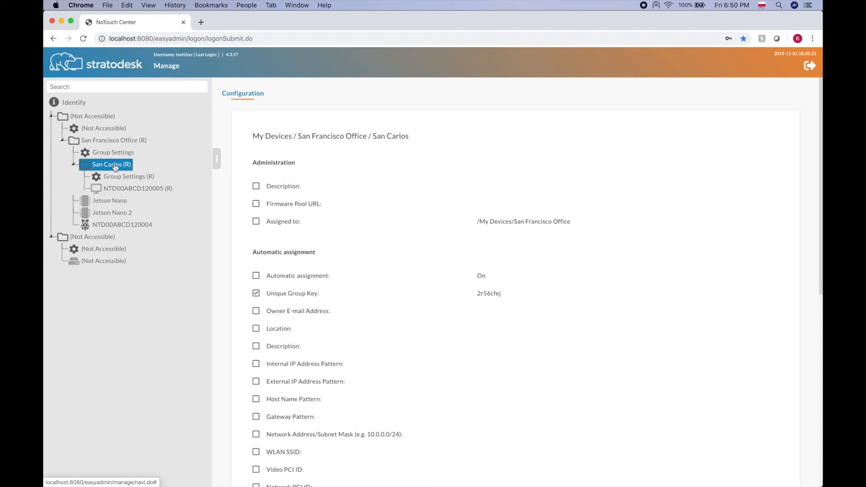
- Log out of testUser and sign back in as admin
click(814, 71)
text(admin)
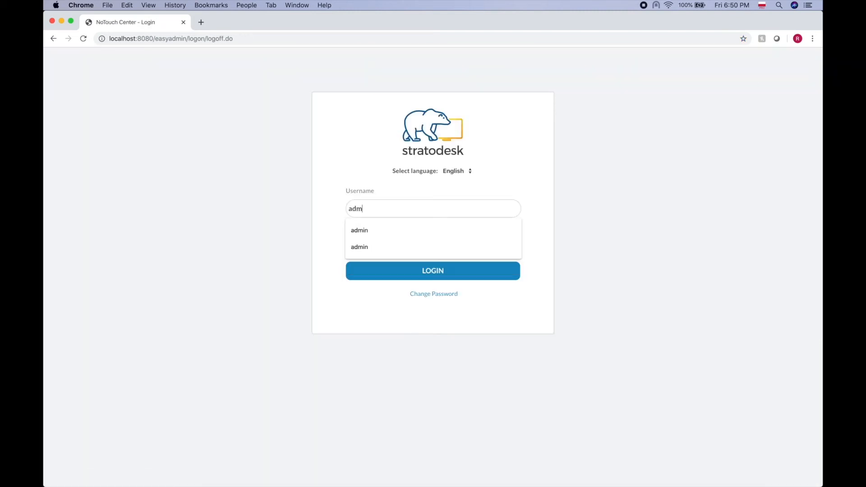
key(Tab)
text(admin)
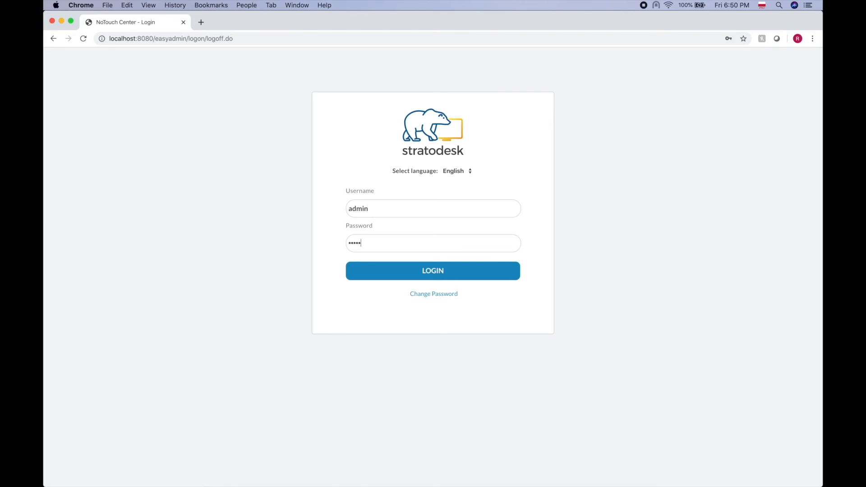
click(450, 270)
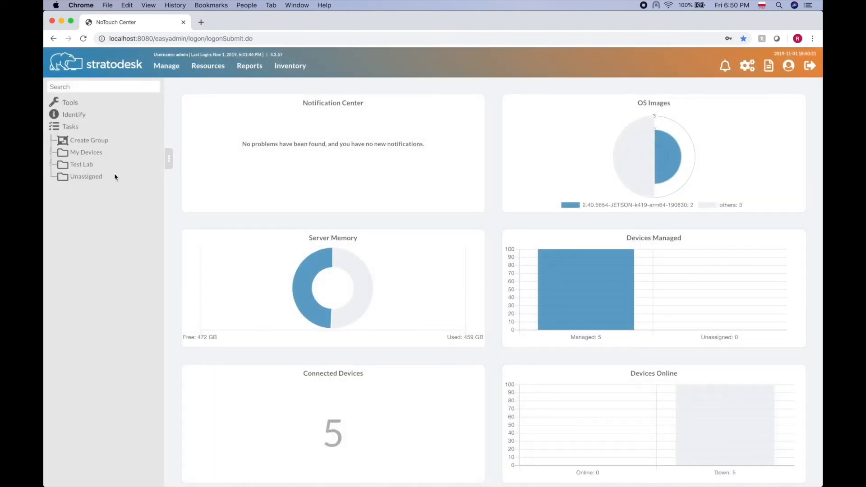
- Untick testRole's Write on San Francisco Office's Group Settings clients, then select NTD00ABCD120005
click(51, 153)
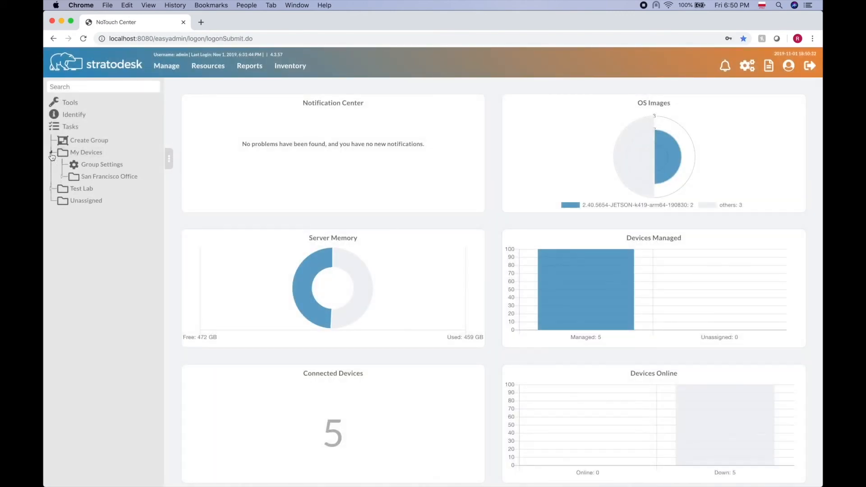
click(62, 178)
click(106, 176)
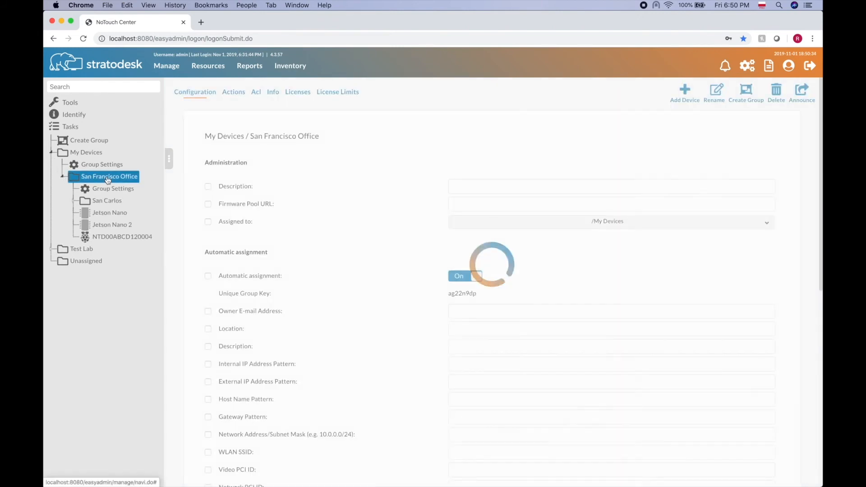
click(256, 93)
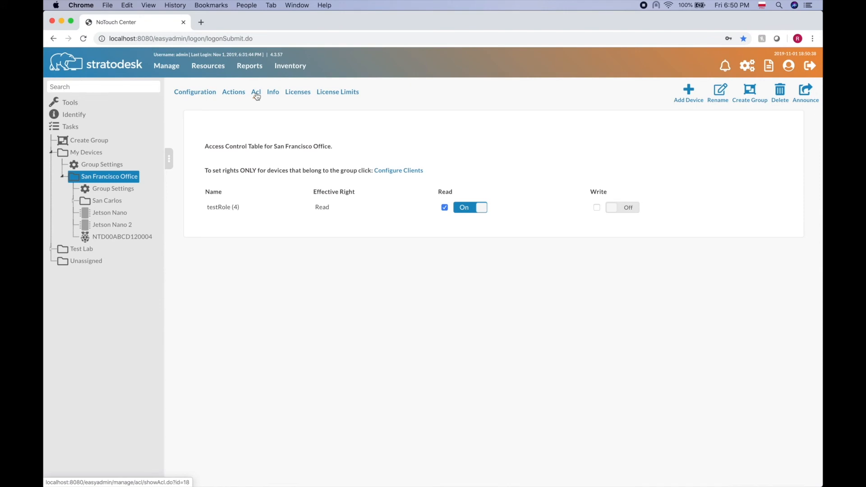
click(117, 195)
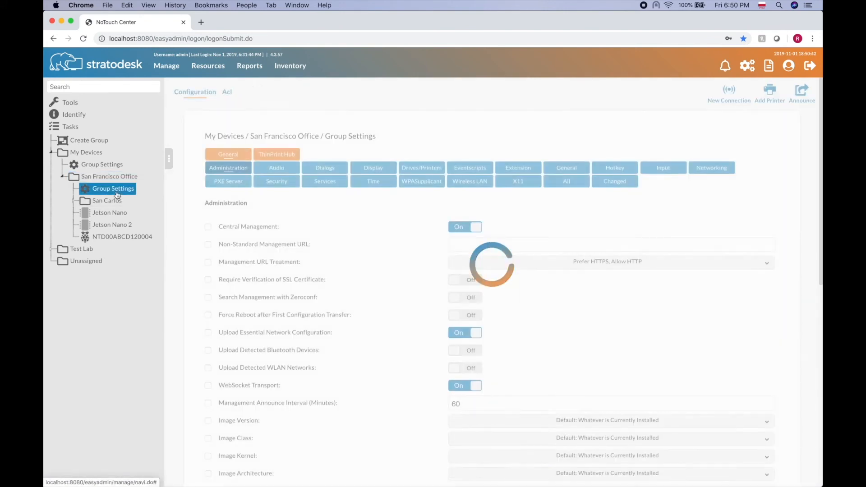
click(229, 95)
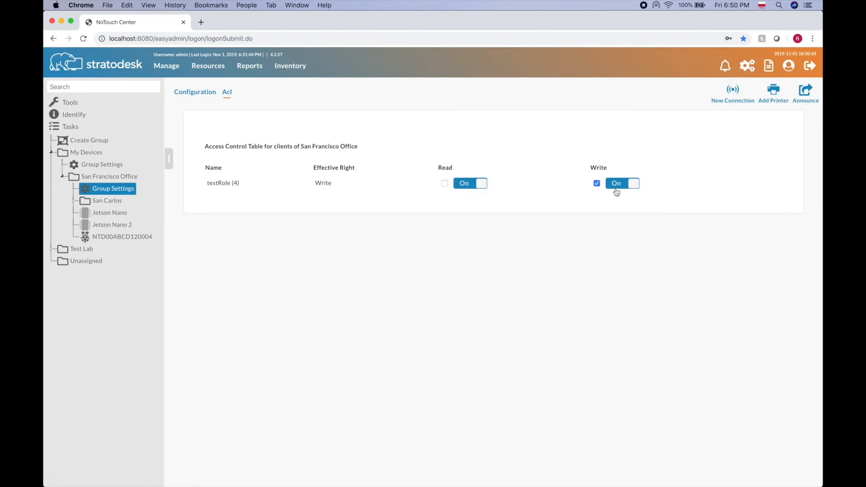
click(597, 184)
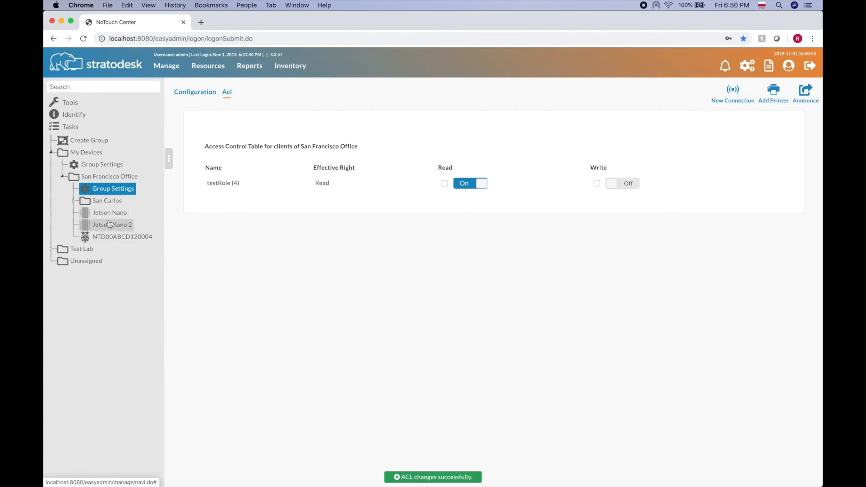
click(74, 201)
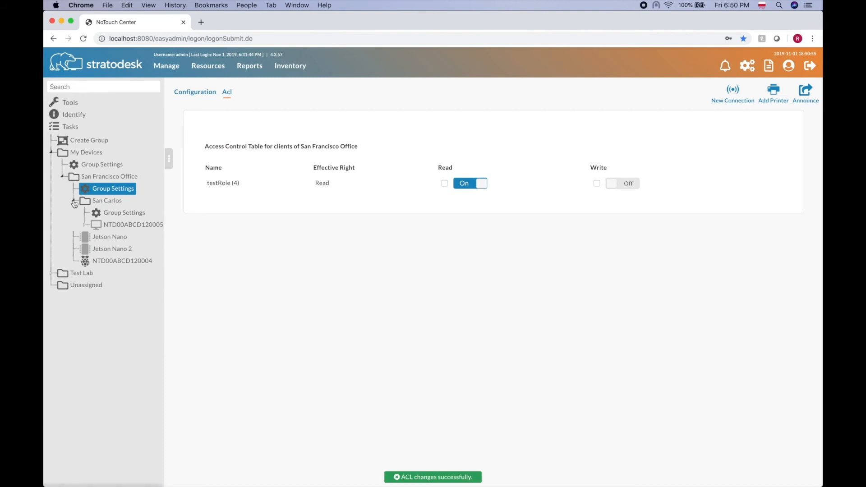
click(119, 227)
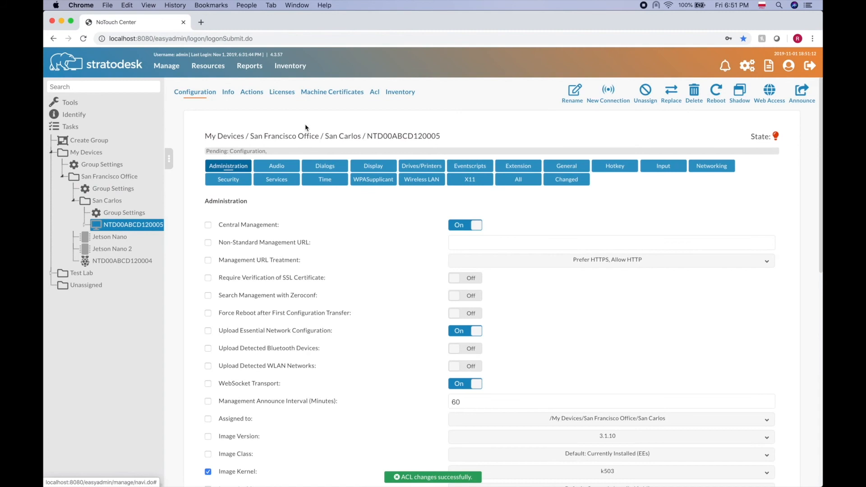
- Switch testRole's Write toggle to On in NTD00ABCD120005's Acl table
click(374, 91)
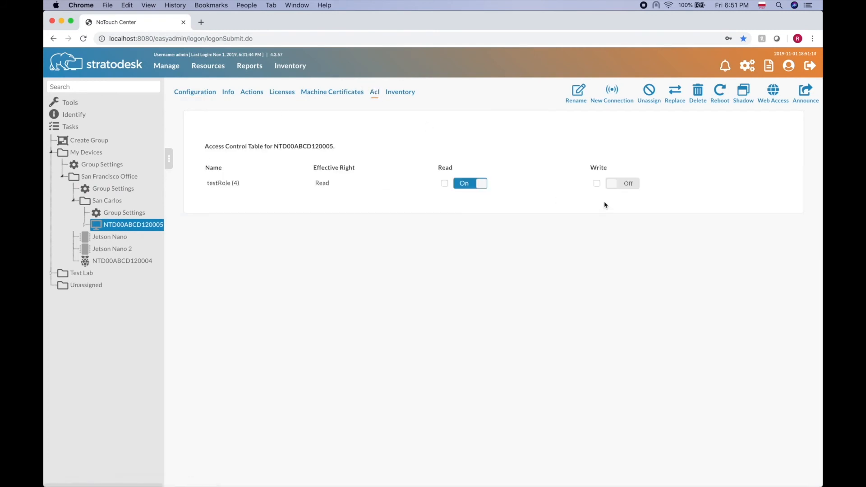
click(614, 185)
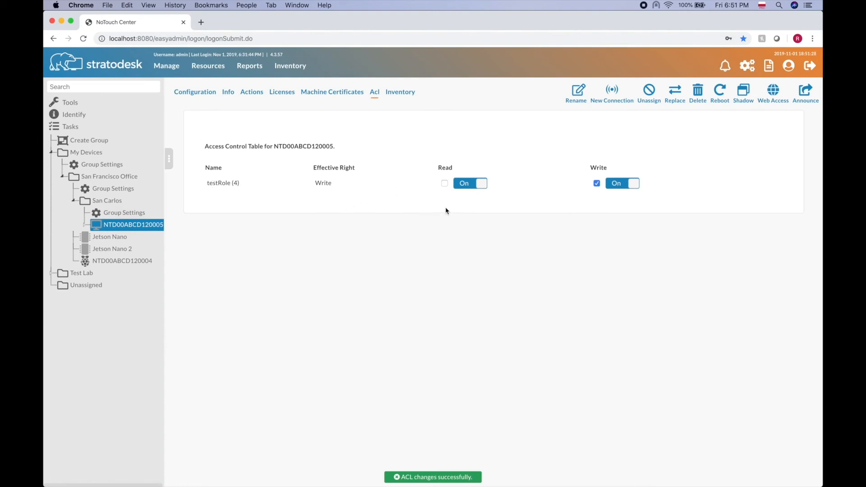
- Log out of admin and sign in as the test user with their password
click(810, 68)
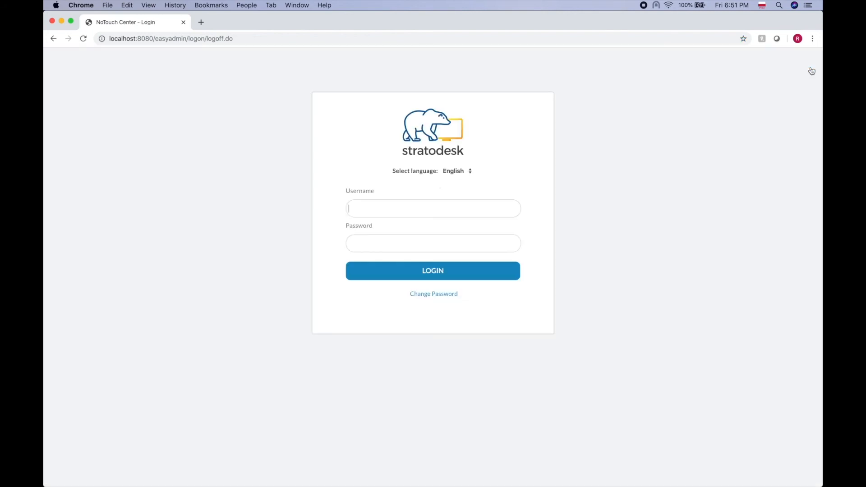
text(test)
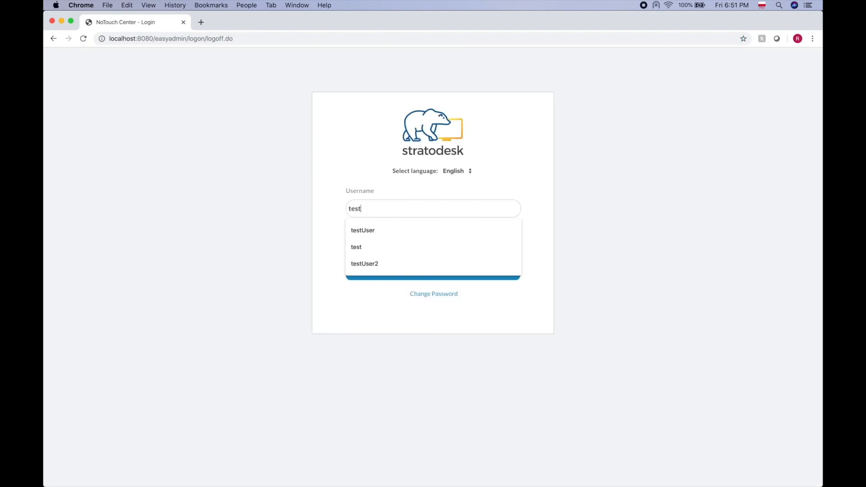
click(381, 230)
click(377, 243)
text(12345)
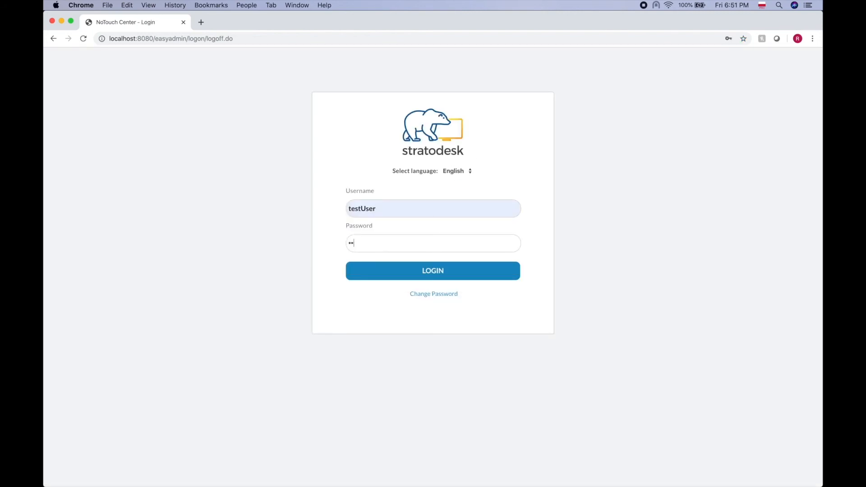
click(420, 271)
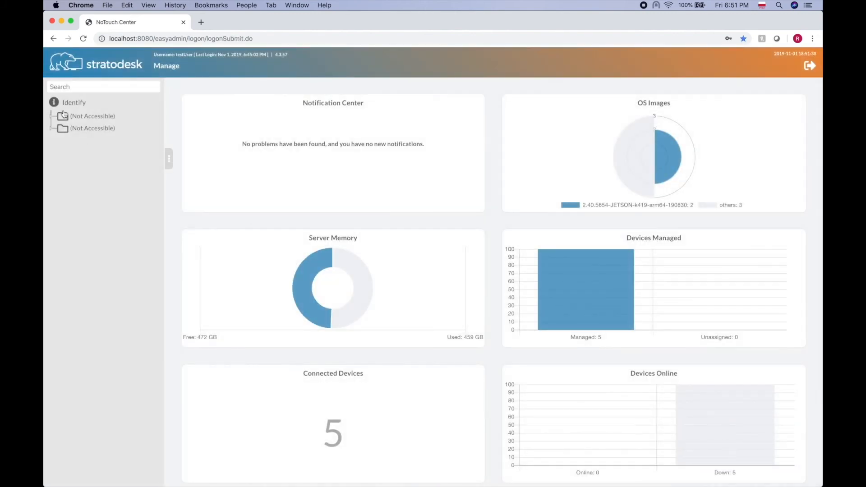
- Expand San Francisco Office (R) and view the Jetson Nano (R) and NTD00ABCD120004 (R) configurations
click(63, 114)
click(62, 140)
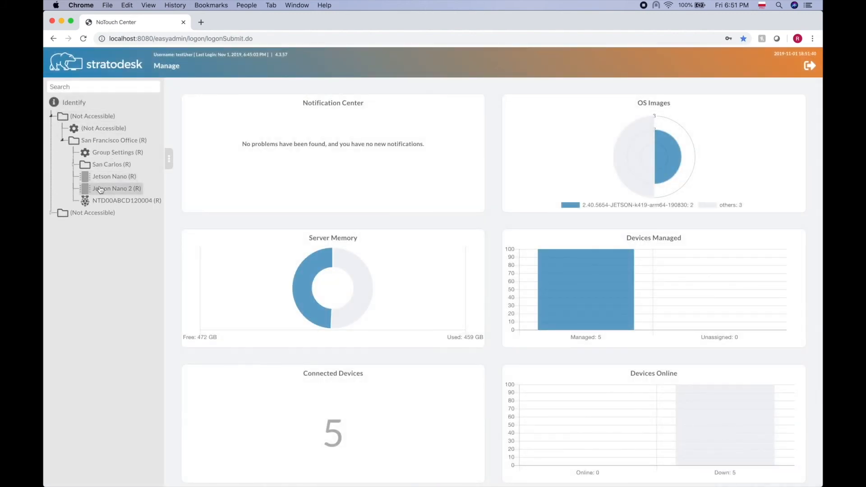
click(118, 179)
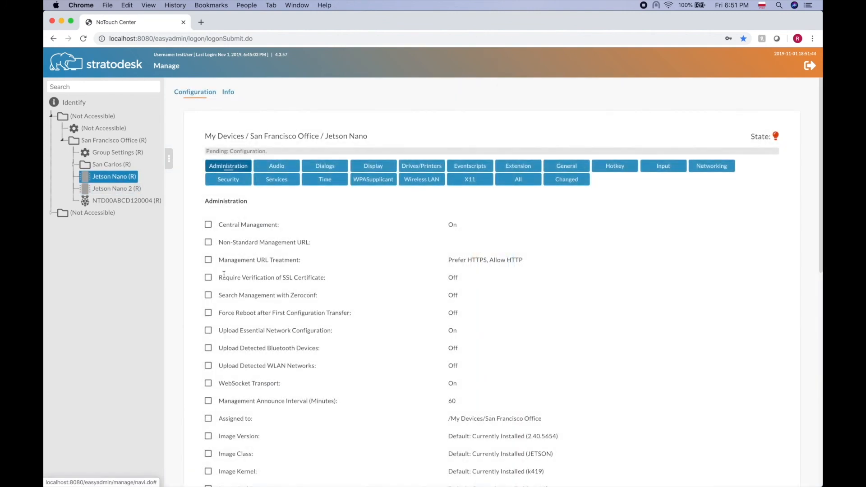
click(121, 200)
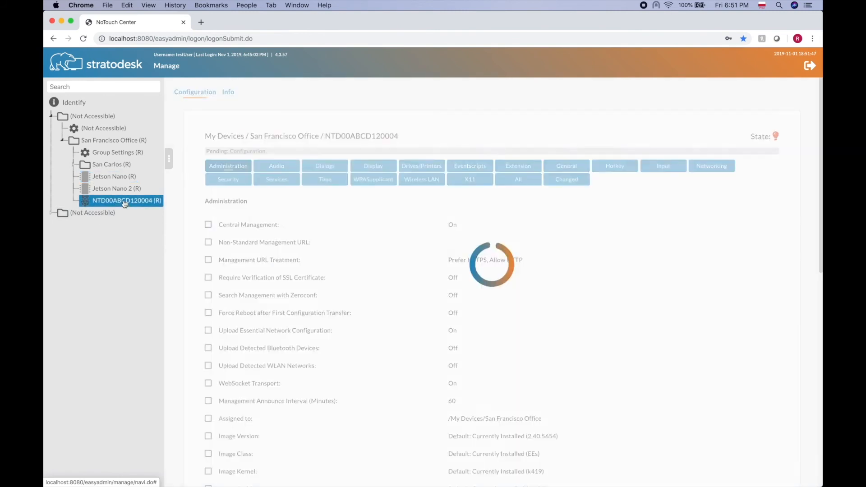
- Expand San Carlos, view its Group Settings (R) and NTD00ABCD120005 with its Firefox connection
click(73, 165)
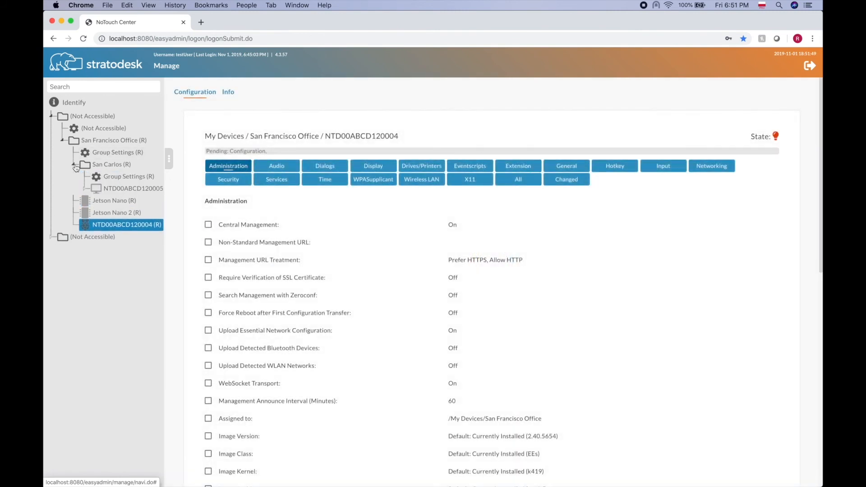
click(118, 180)
key(Up)
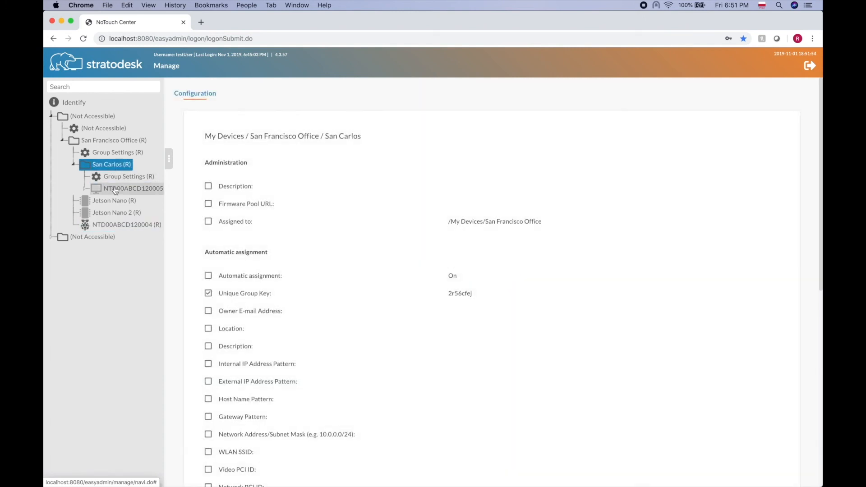
click(116, 190)
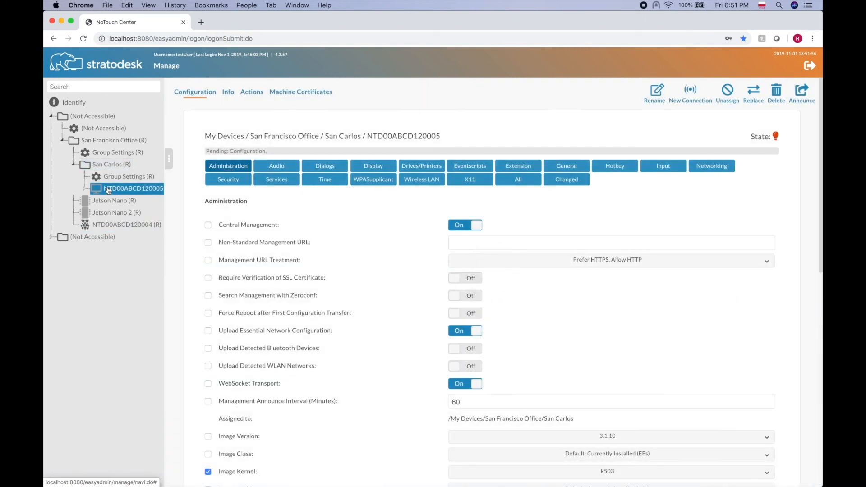
click(85, 189)
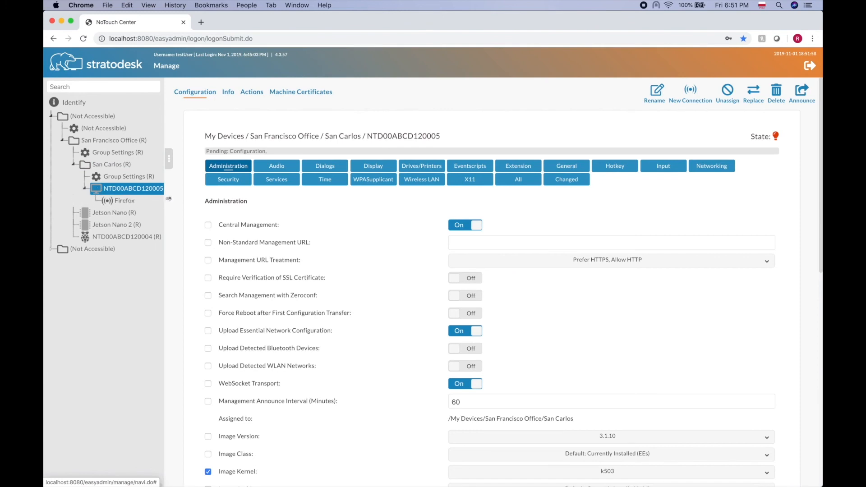
drag(168, 199, 191, 197)
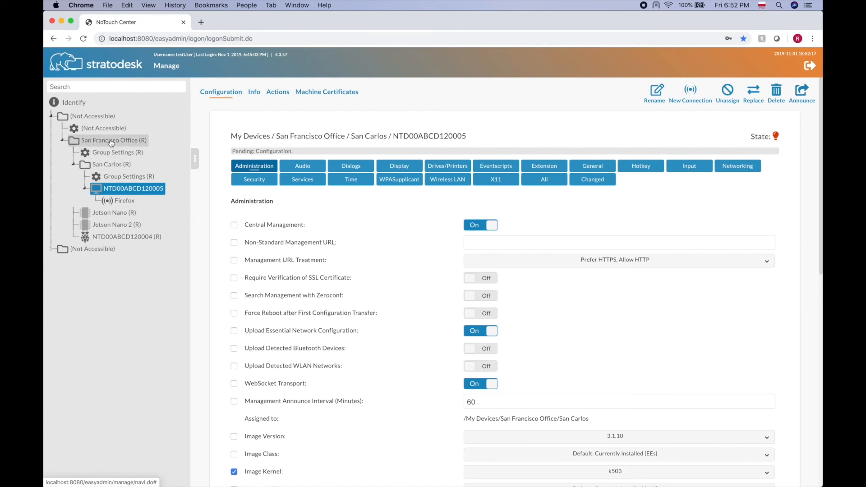
- Review San Francisco Office (R) and San Carlos configurations, then log out
click(83, 143)
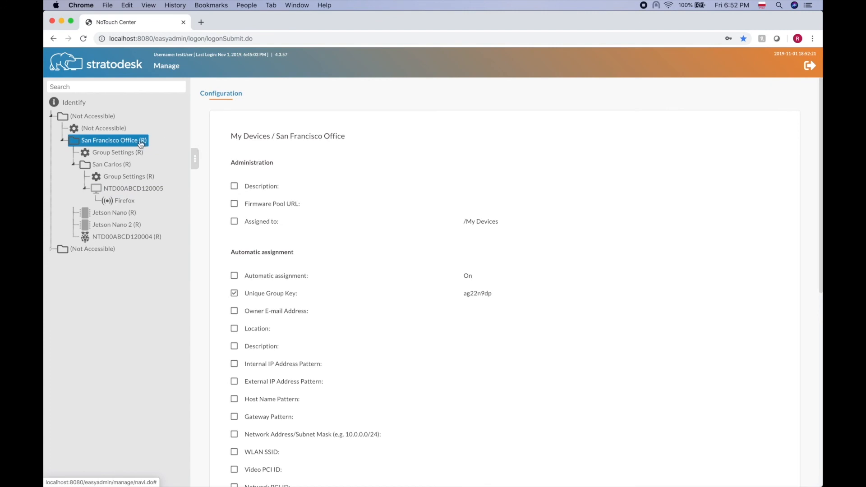
click(112, 167)
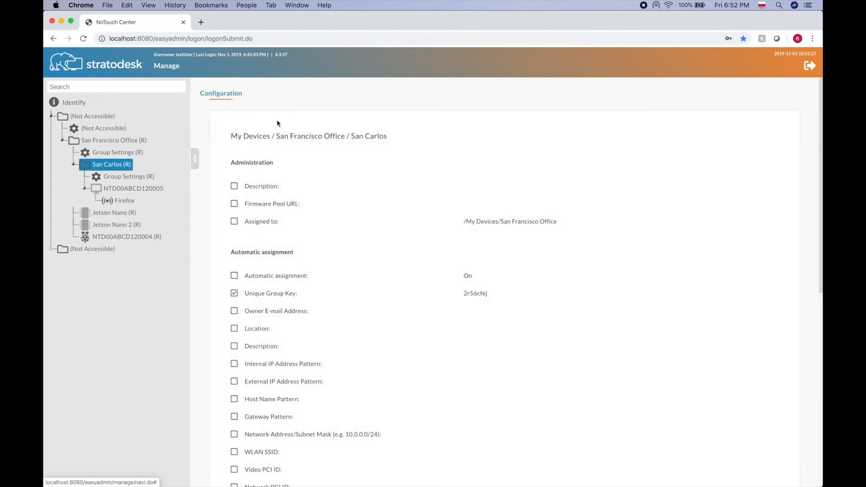
click(803, 68)
- Log in as admin
text(admin)
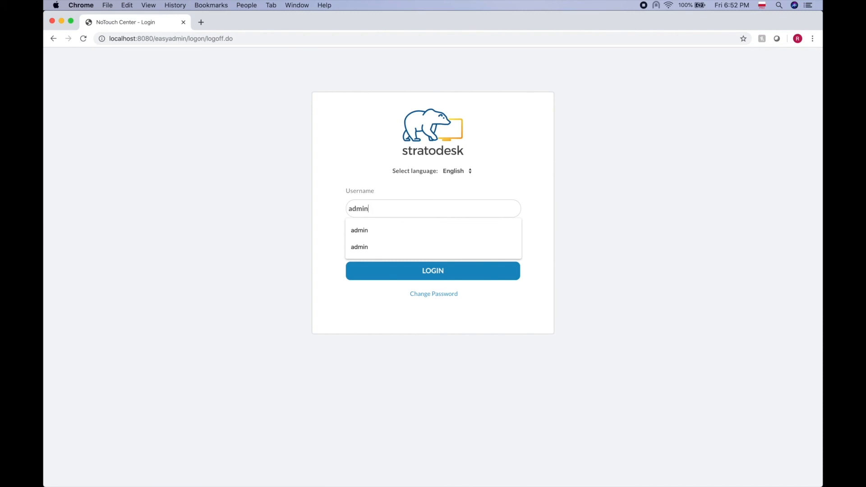
key(Tab)
text(admin)
key(Return)
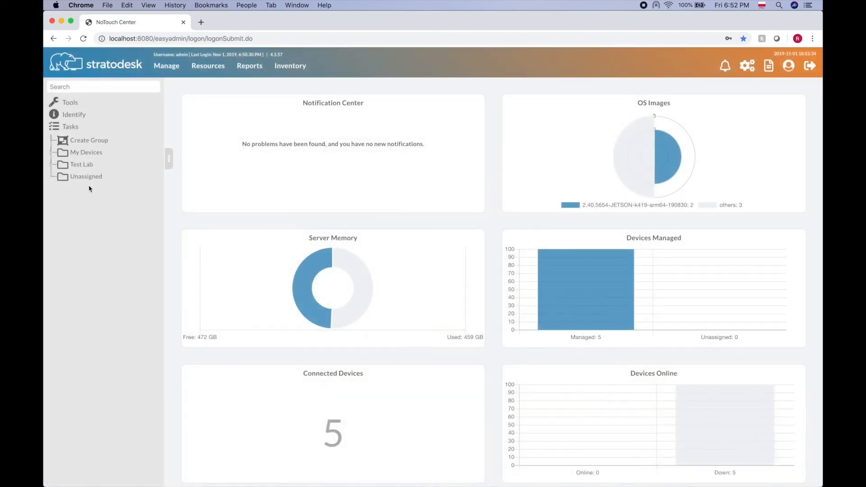
- Switch off testRole's Write right in device NTD00ABCD120005's Acl table
click(50, 152)
click(63, 176)
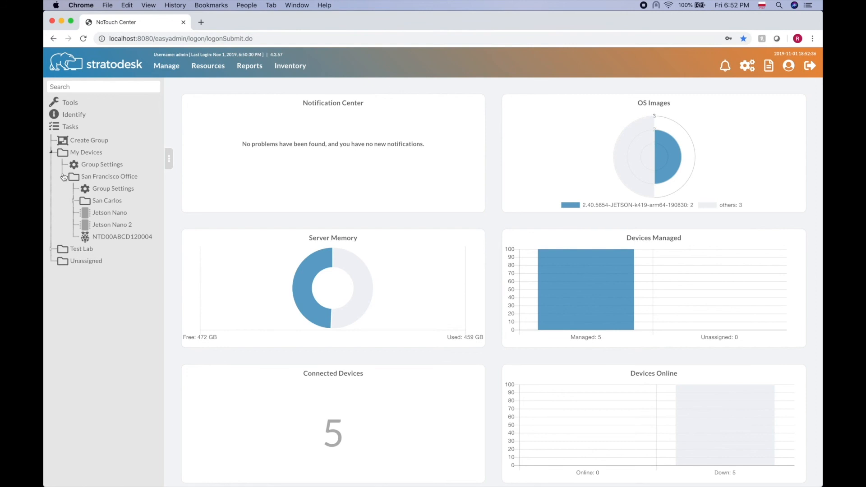
click(100, 202)
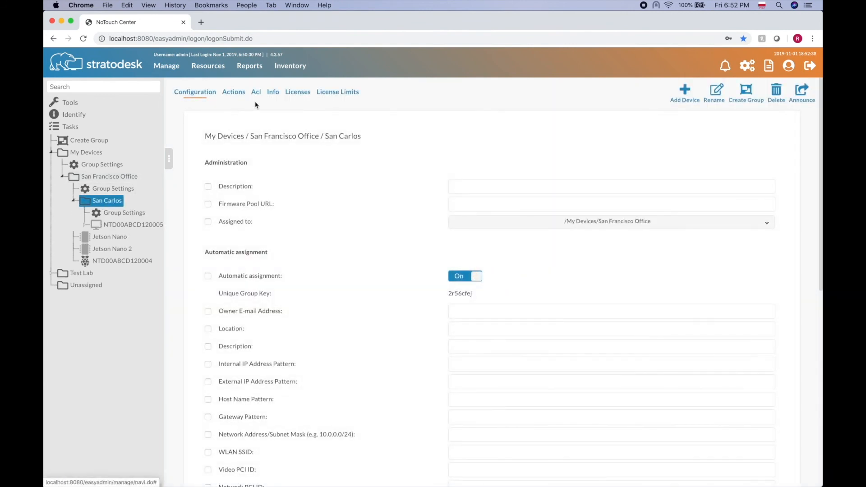
click(255, 93)
click(131, 224)
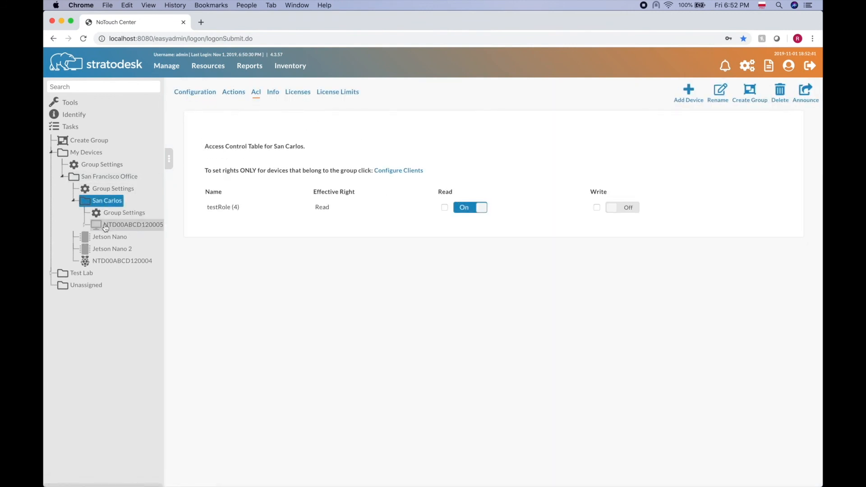
click(376, 92)
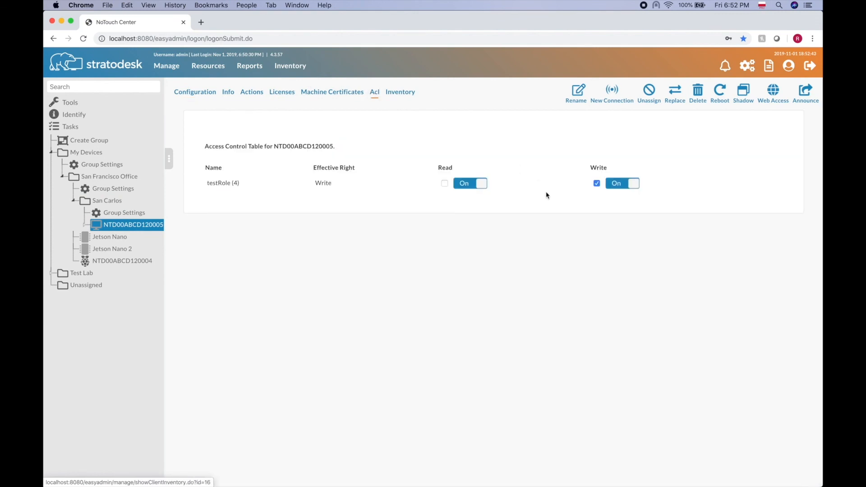
click(596, 184)
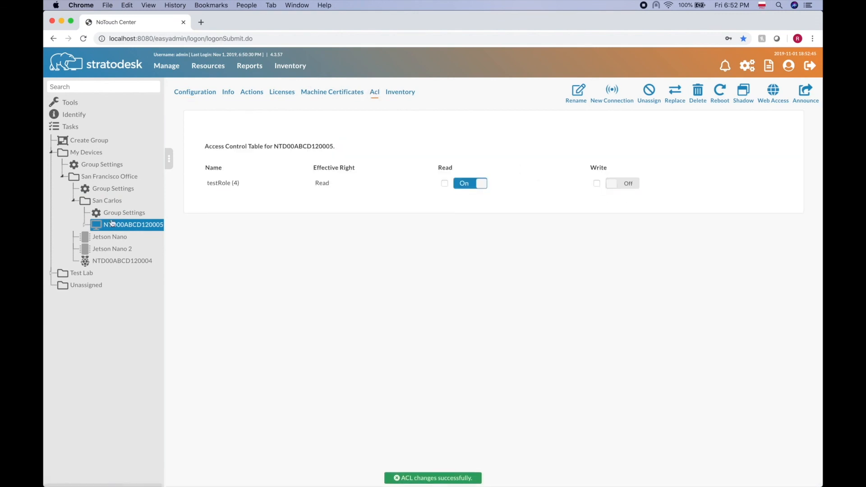
click(95, 179)
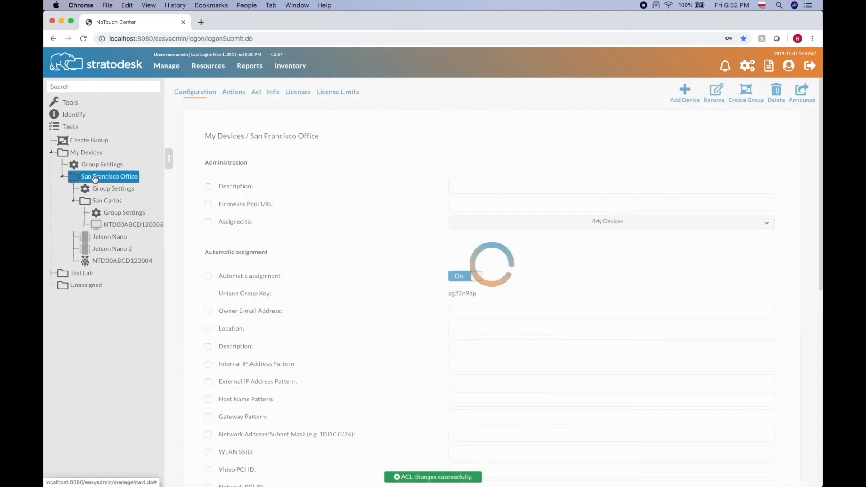
- On San Francisco Office's Acl, turn testRole's Read off and Write on
click(256, 93)
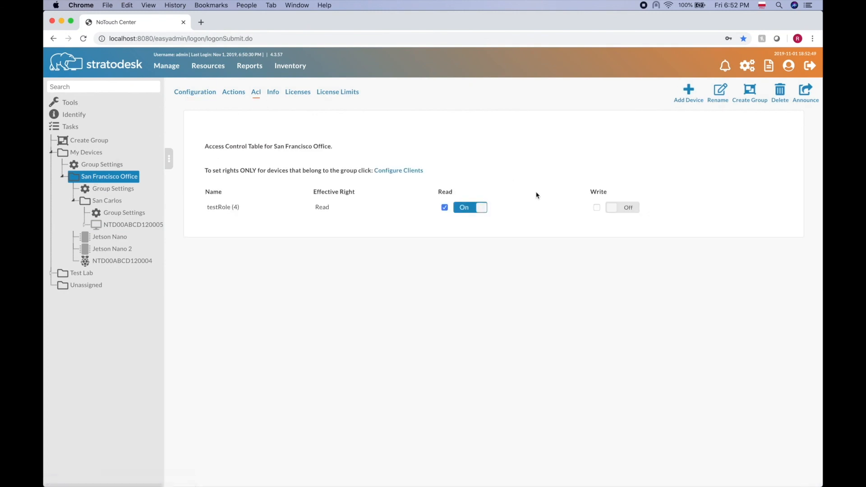
click(444, 208)
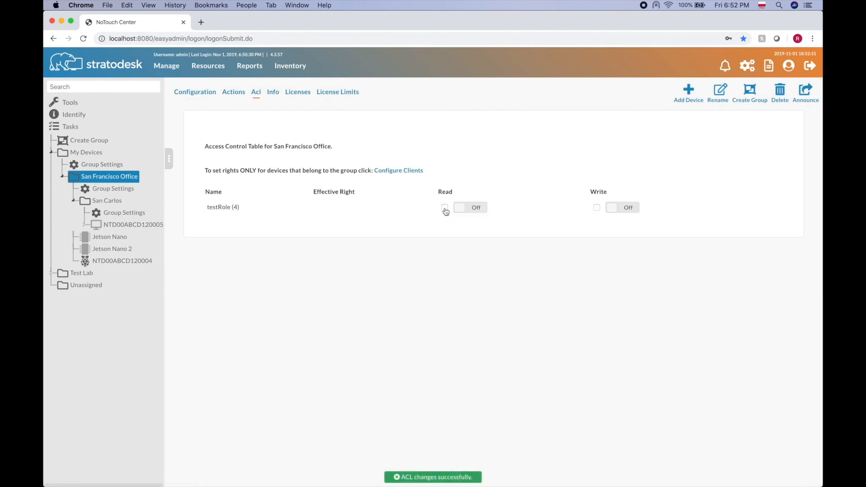
click(597, 208)
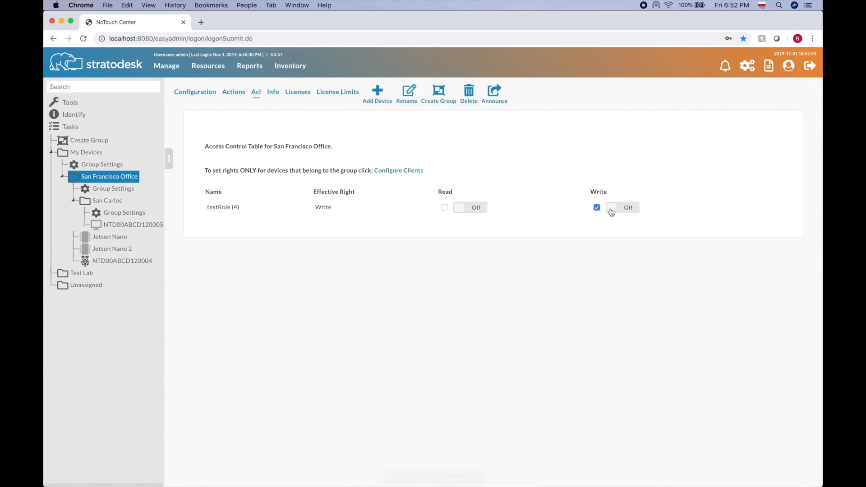
click(612, 211)
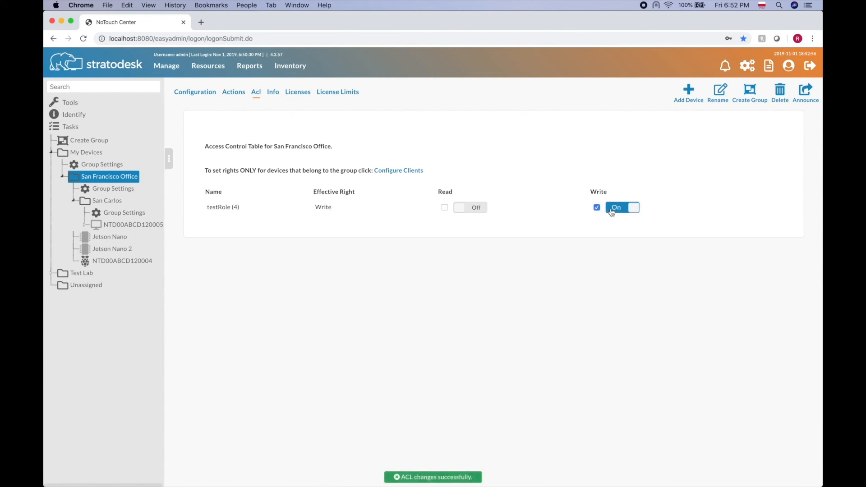
- On San Carlos's Acl, set testRole's Write explicitly to Off
click(95, 204)
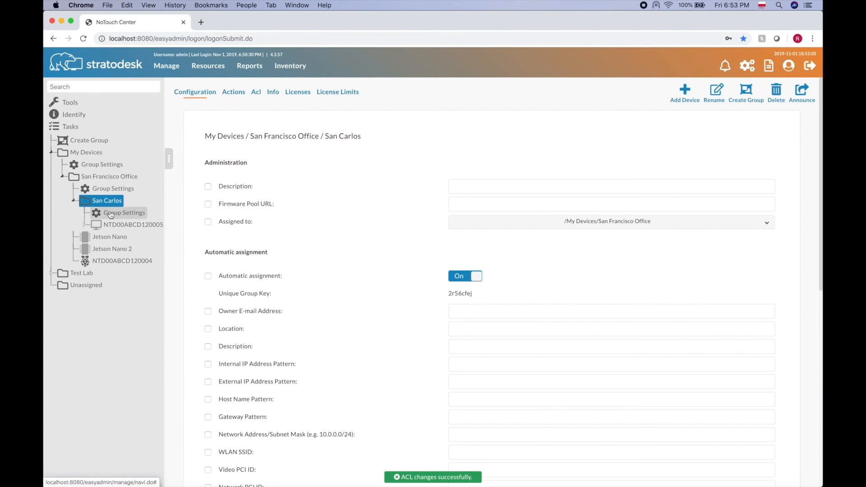
click(255, 92)
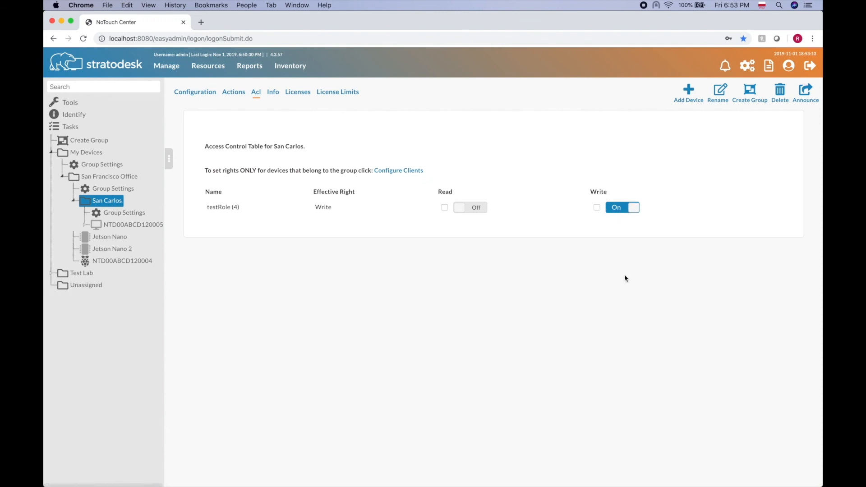
click(619, 208)
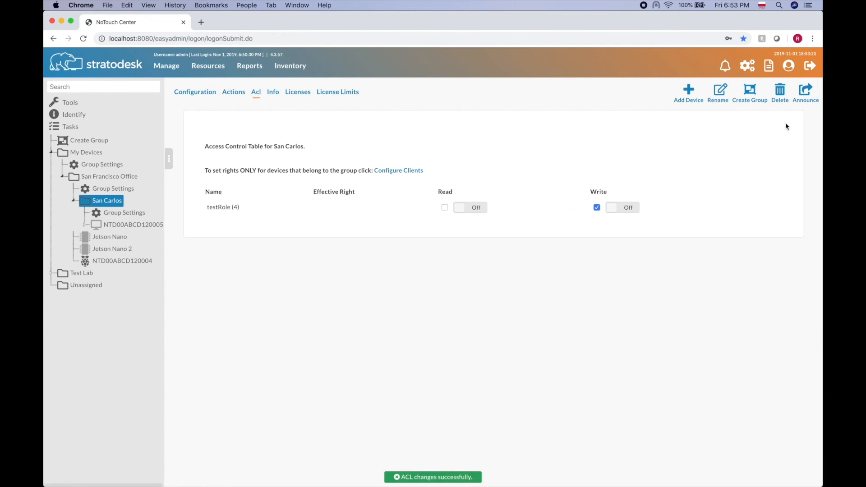
- Log out of admin and log in as the test user
click(811, 69)
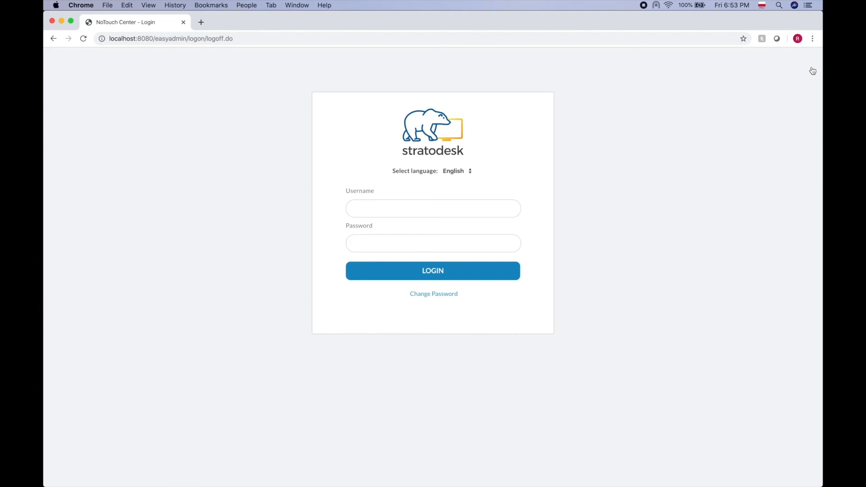
text(testUser)
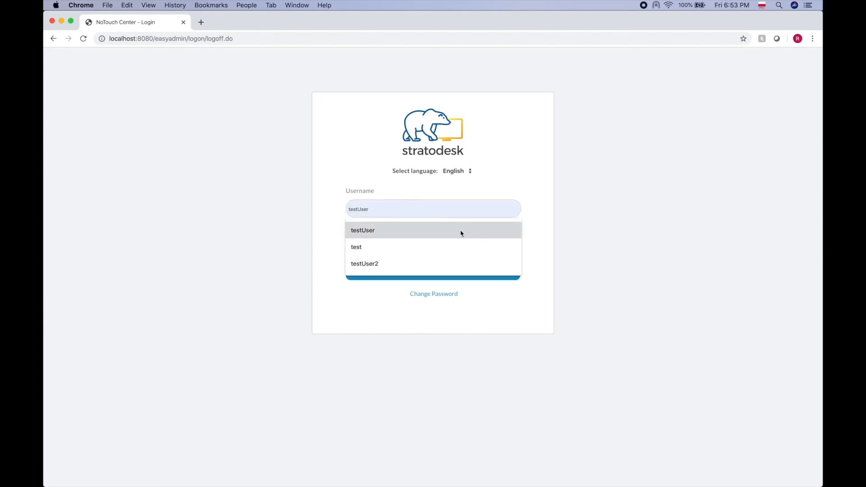
click(459, 232)
text(t)
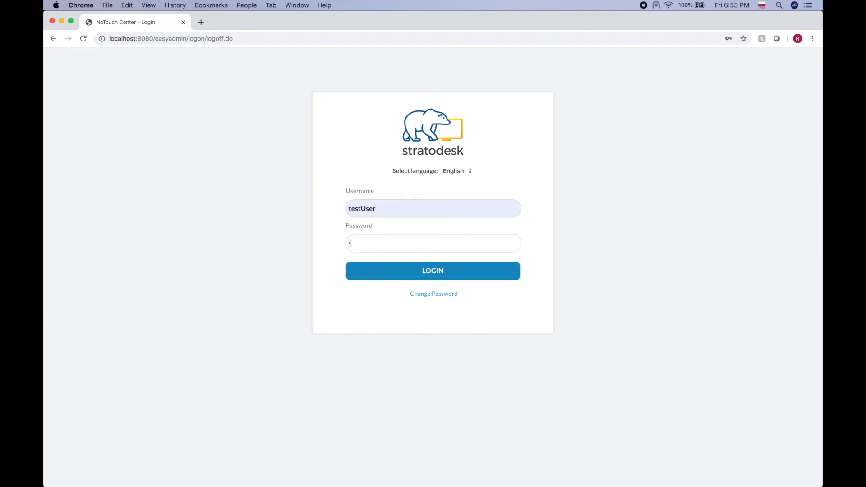
click(457, 277)
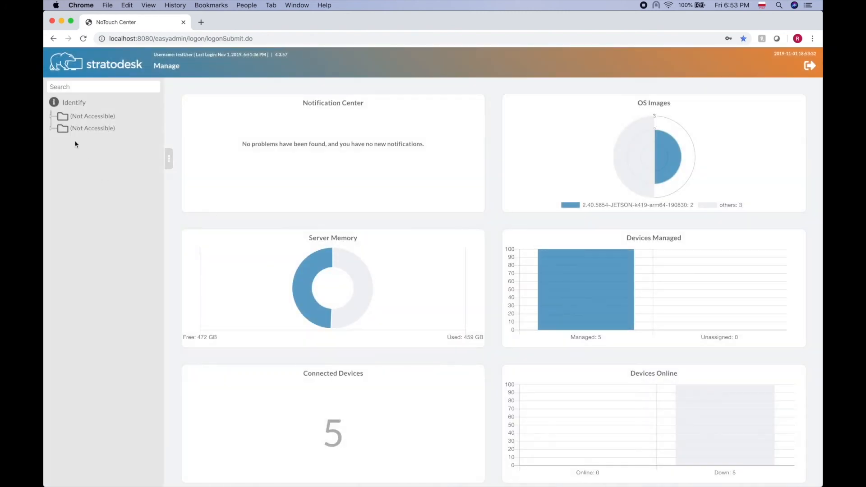
- Expand the tree, view San Francisco Office and its Group Settings, and get Access Denied on the inaccessible subgroup
click(51, 115)
click(62, 141)
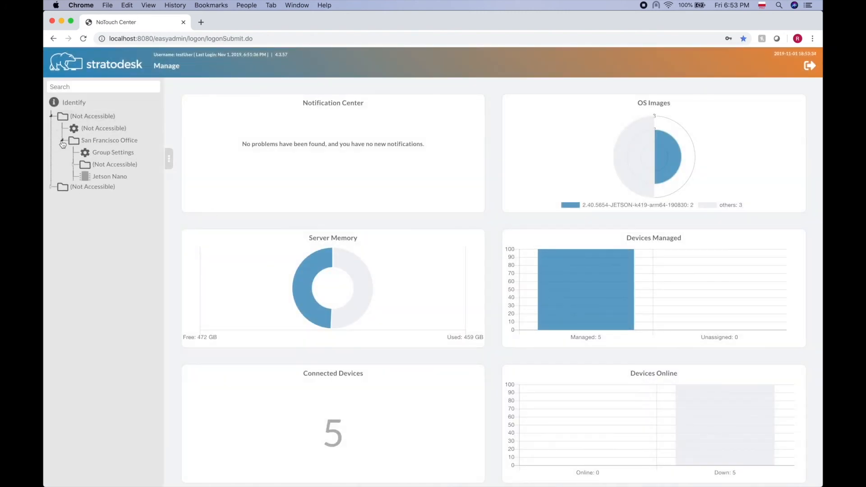
click(73, 166)
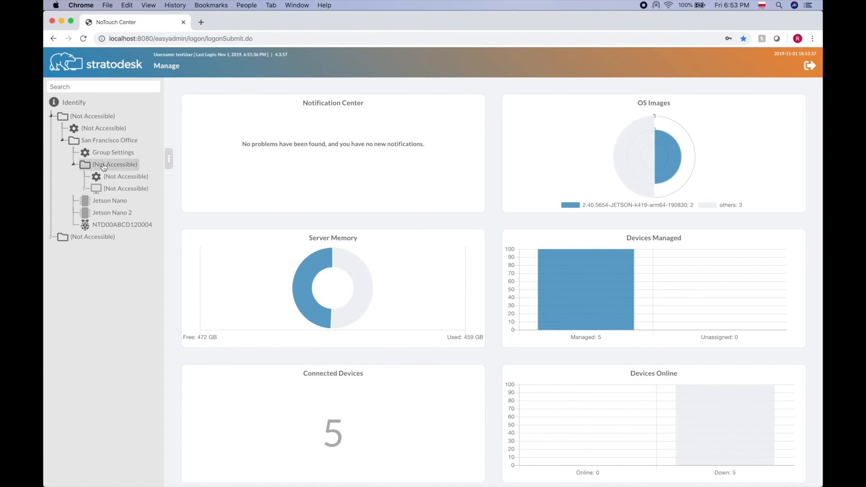
click(110, 141)
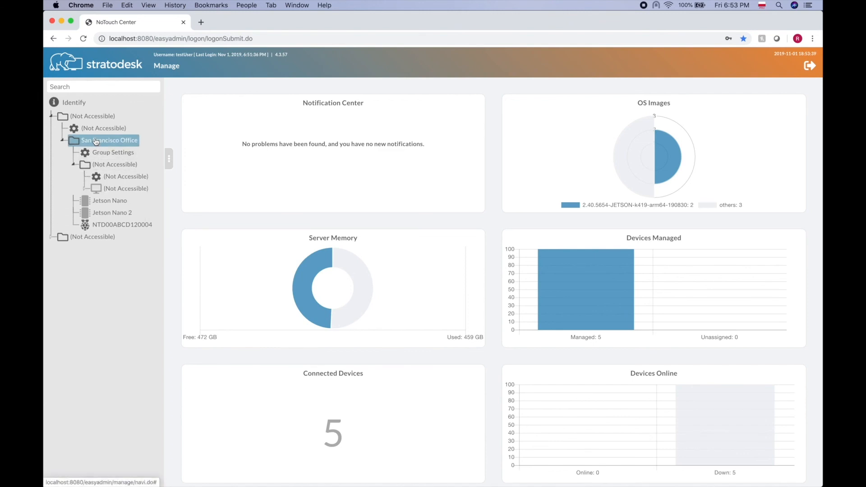
click(113, 153)
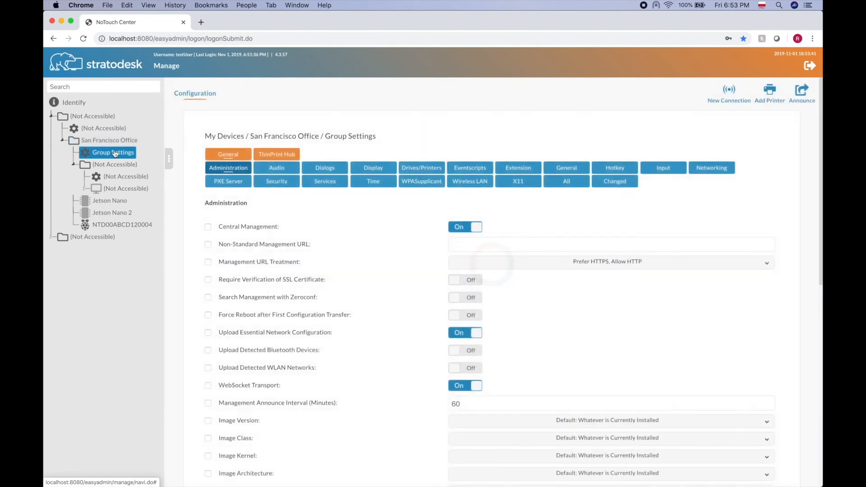
click(112, 143)
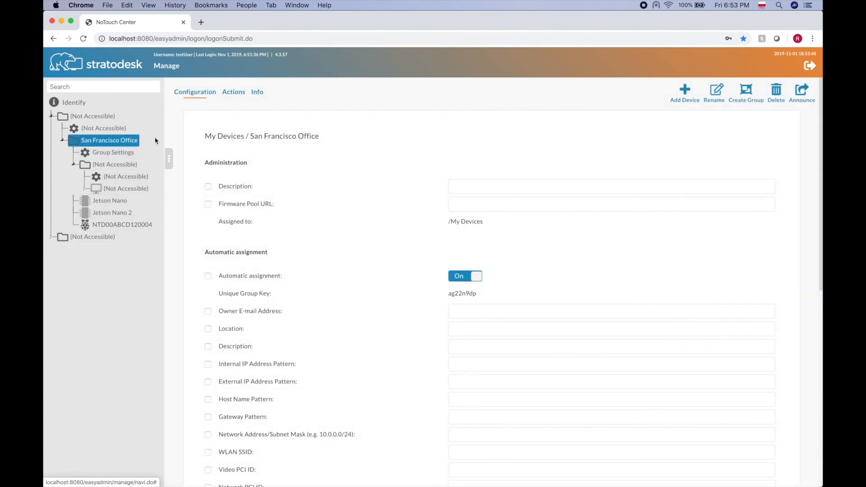
click(134, 163)
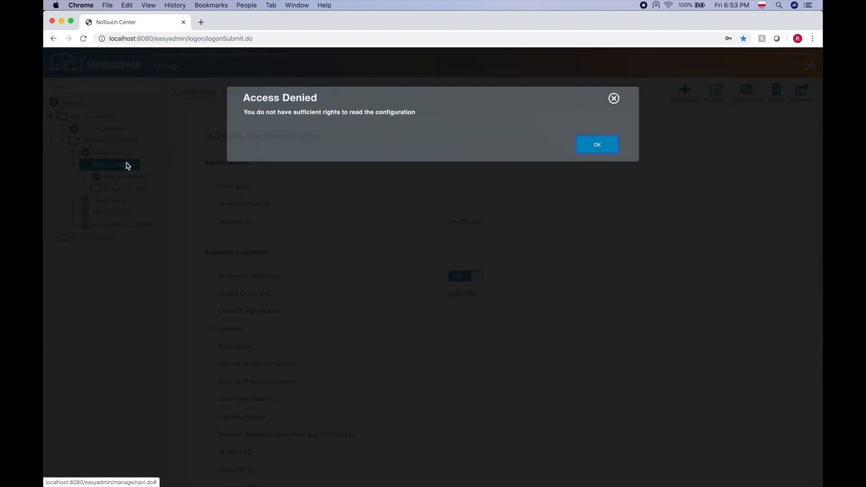
click(603, 147)
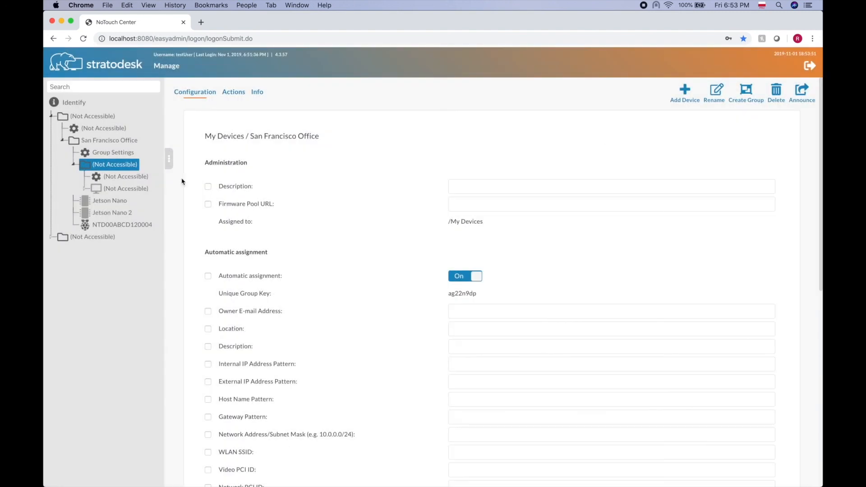